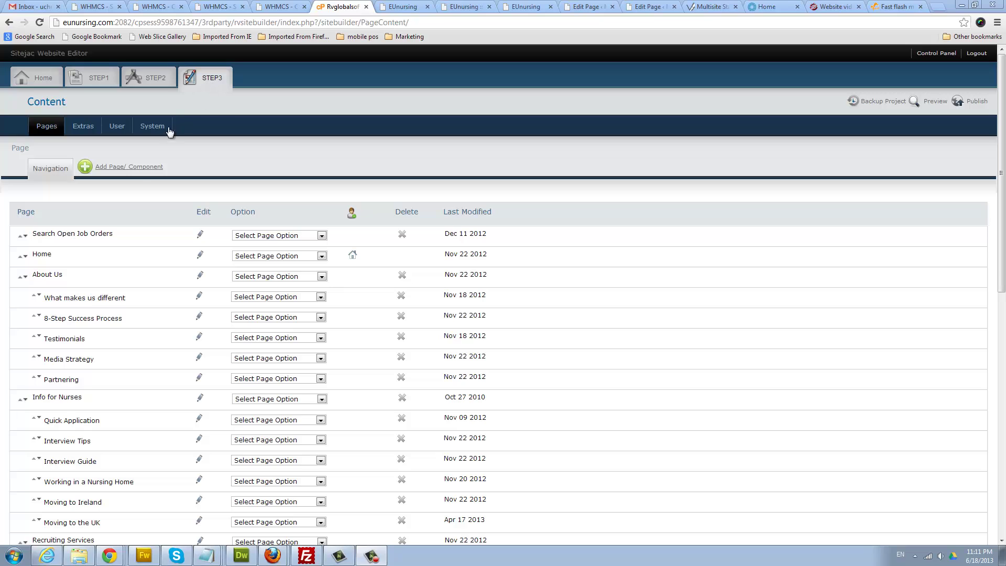
- Add the Blog component from the Add Page/Component dialog so a Blog page appears last
click(127, 171)
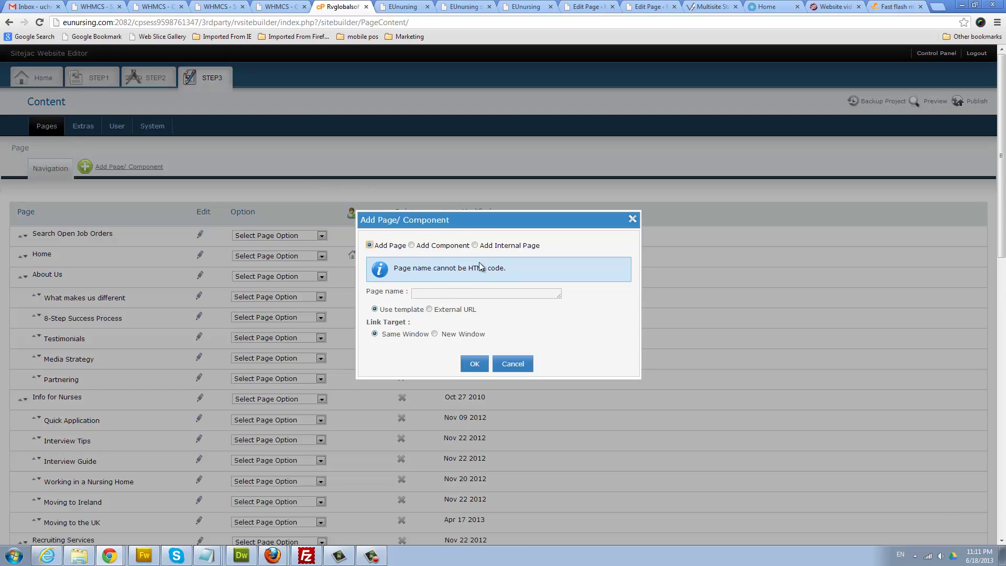
click(412, 245)
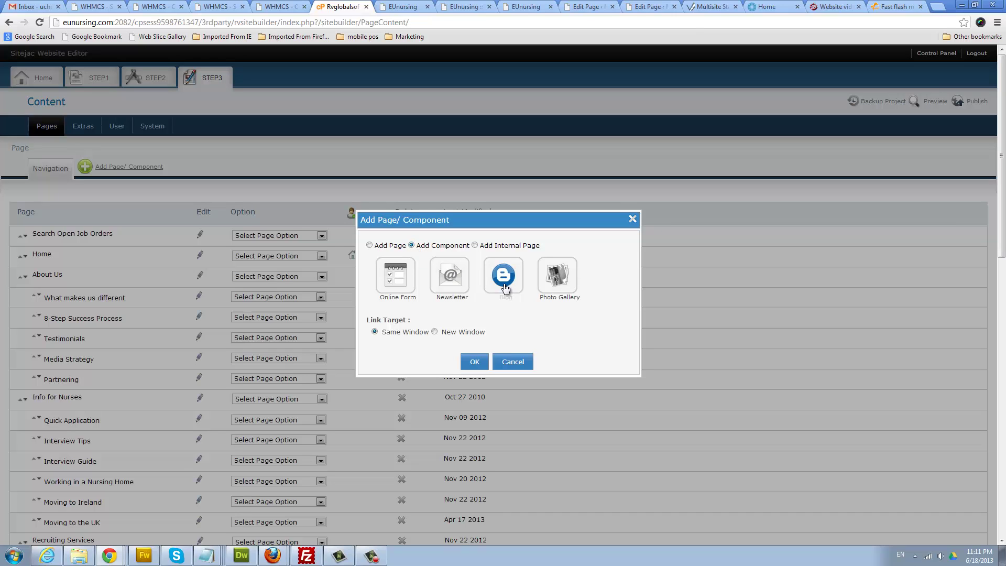
click(500, 303)
click(473, 361)
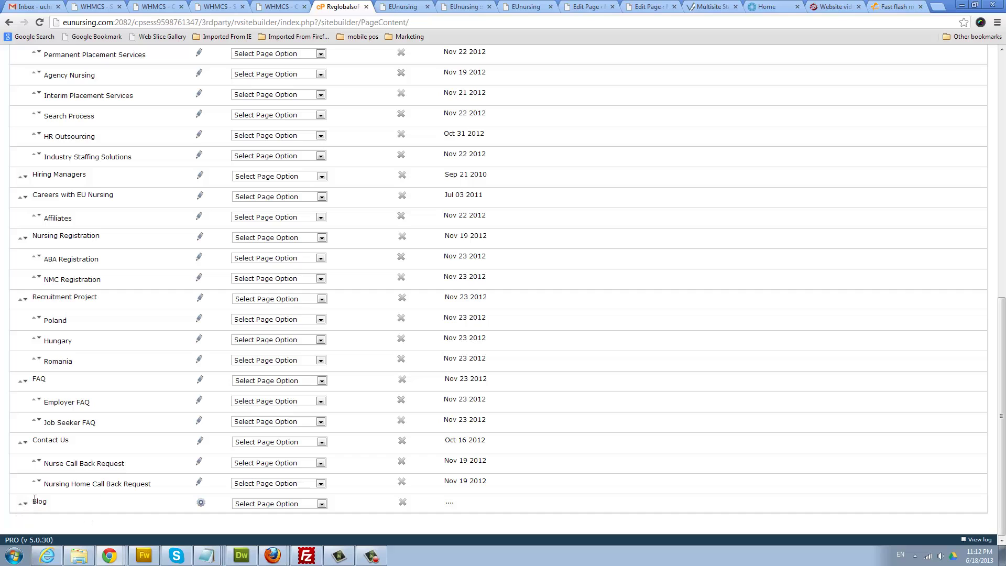
- Open the settings of the new Blog page
click(200, 502)
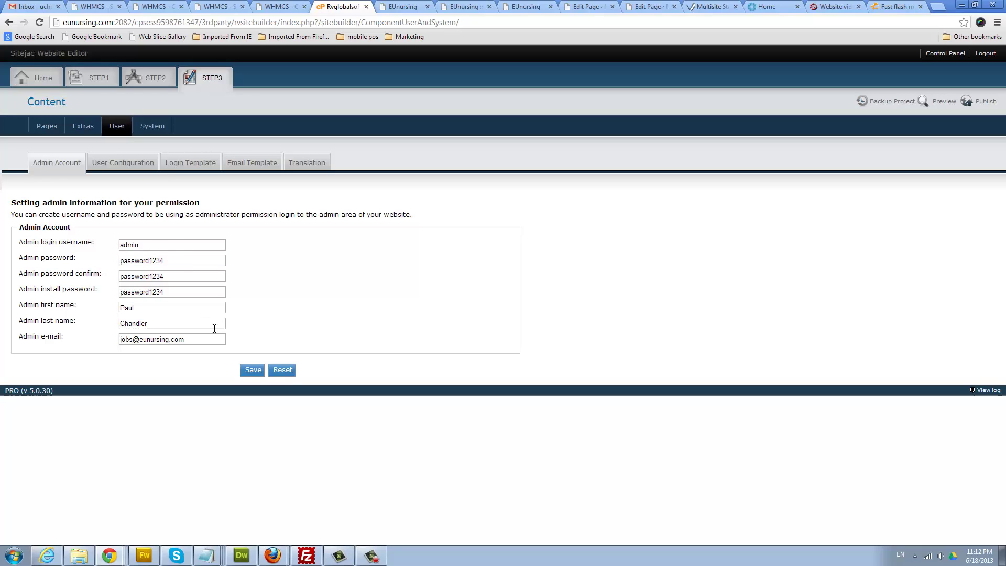
- In User Configuration, tick Display login block and review the login page URL
click(122, 161)
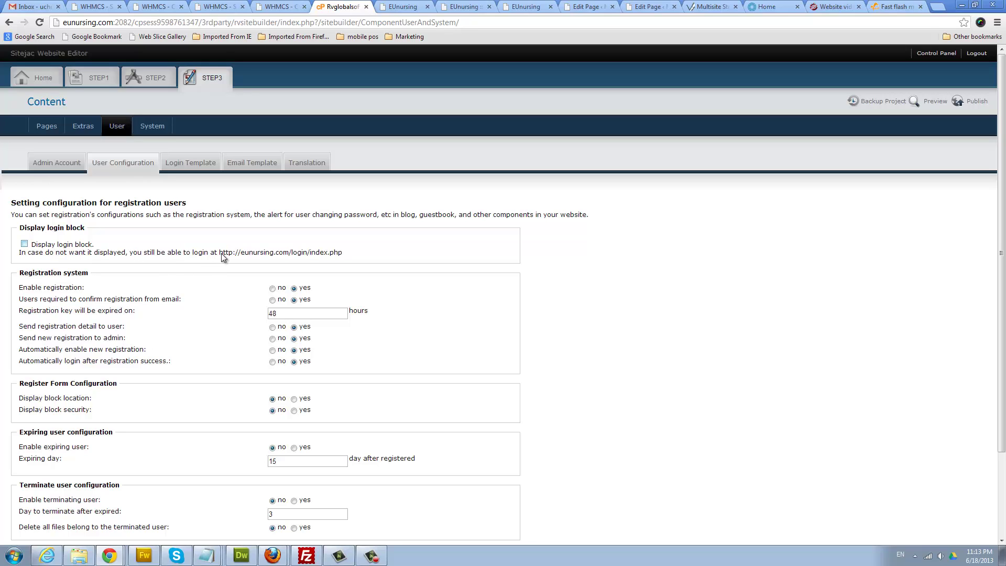
drag(219, 254, 345, 256)
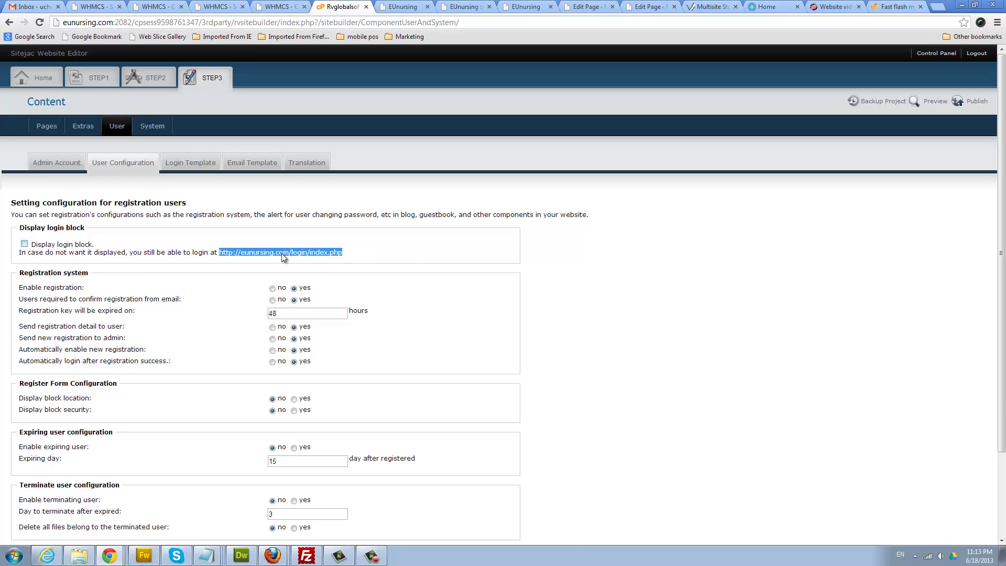
click(236, 254)
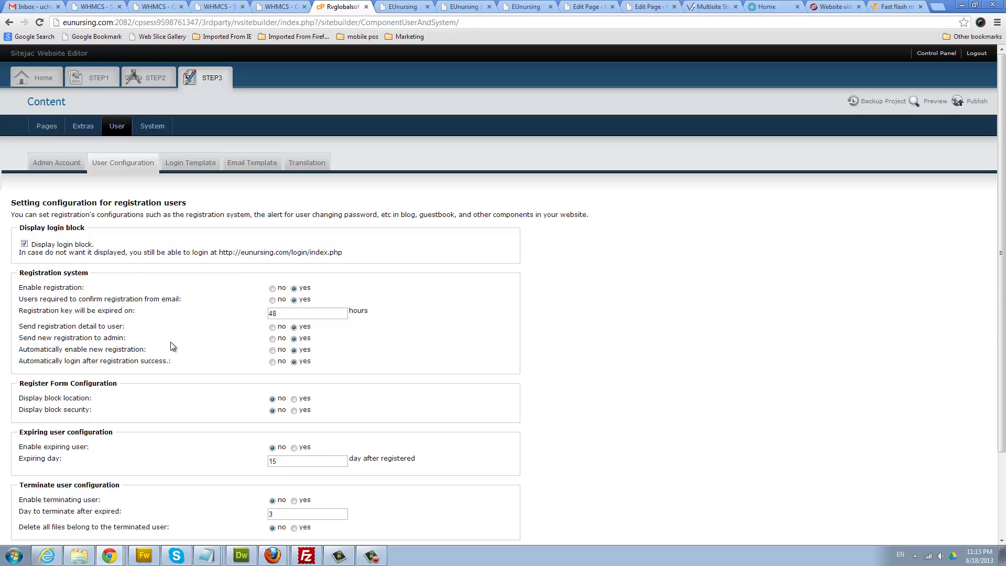
scroll(170, 343, down, 2)
scroll(169, 338, up, 2)
- Untick Display login block in User Configuration and save the registration settings
click(244, 164)
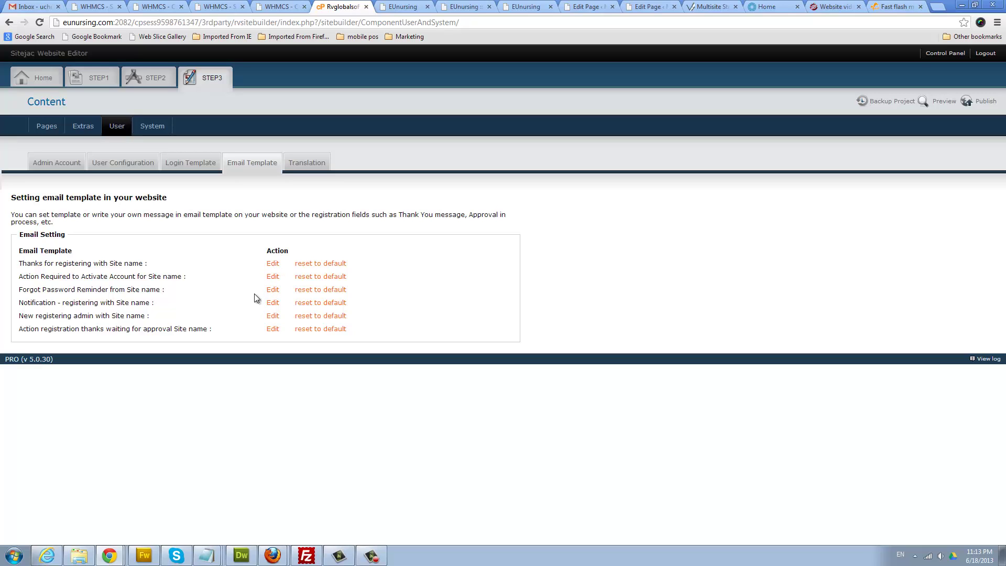
click(130, 165)
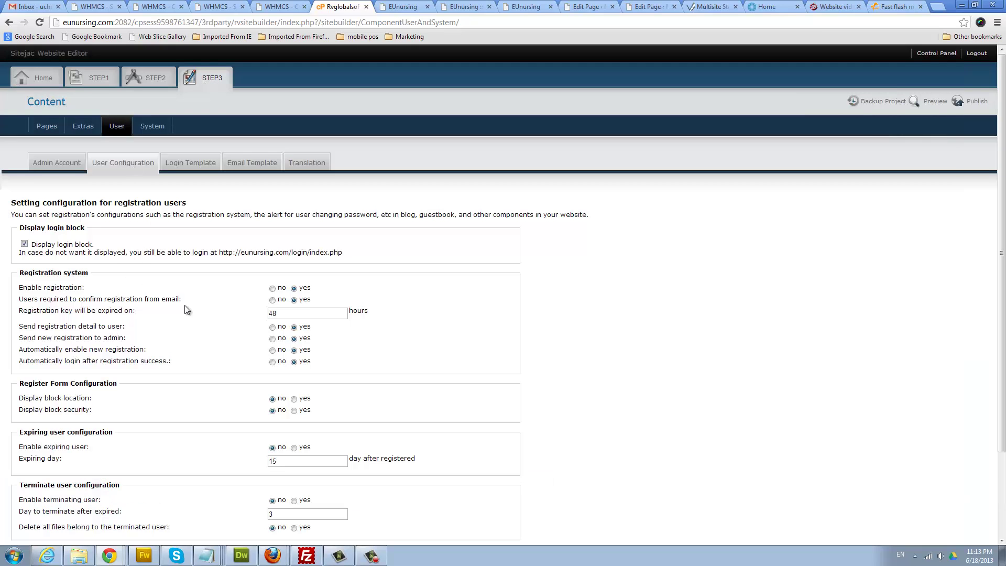
click(25, 244)
scroll(164, 332, down, 3)
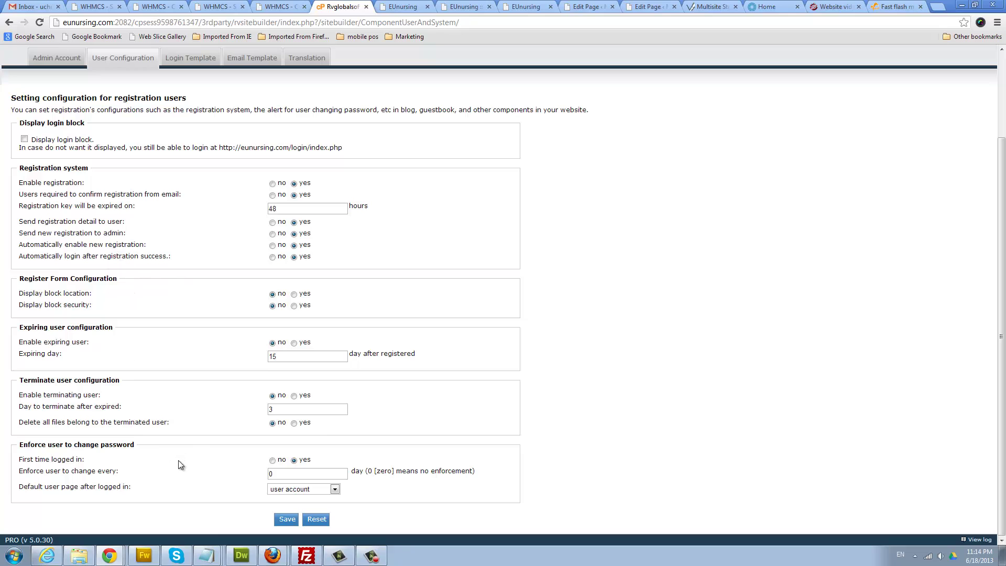
click(286, 519)
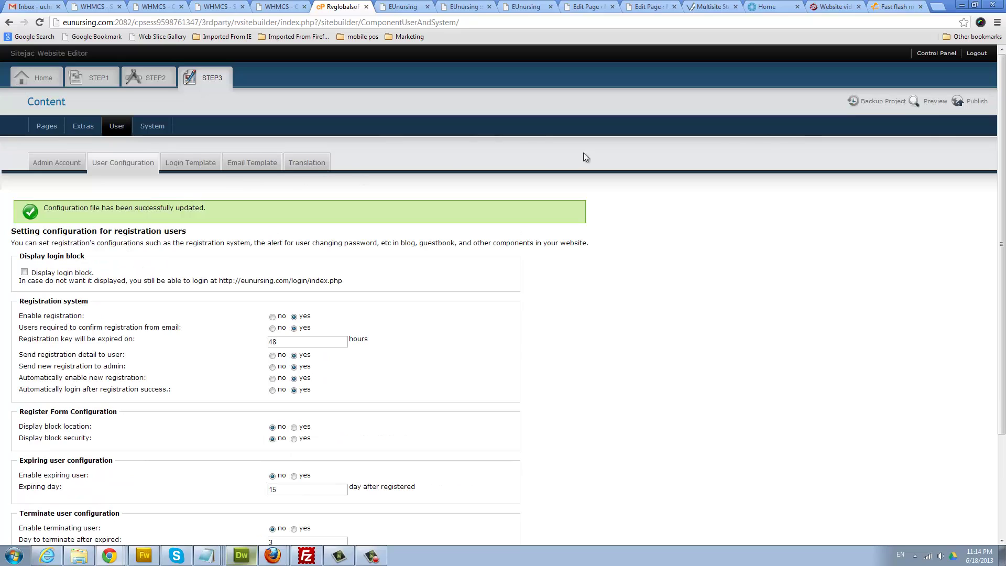
- Publish the site to eunursing.com with Force re-setup Database left unchecked
click(973, 99)
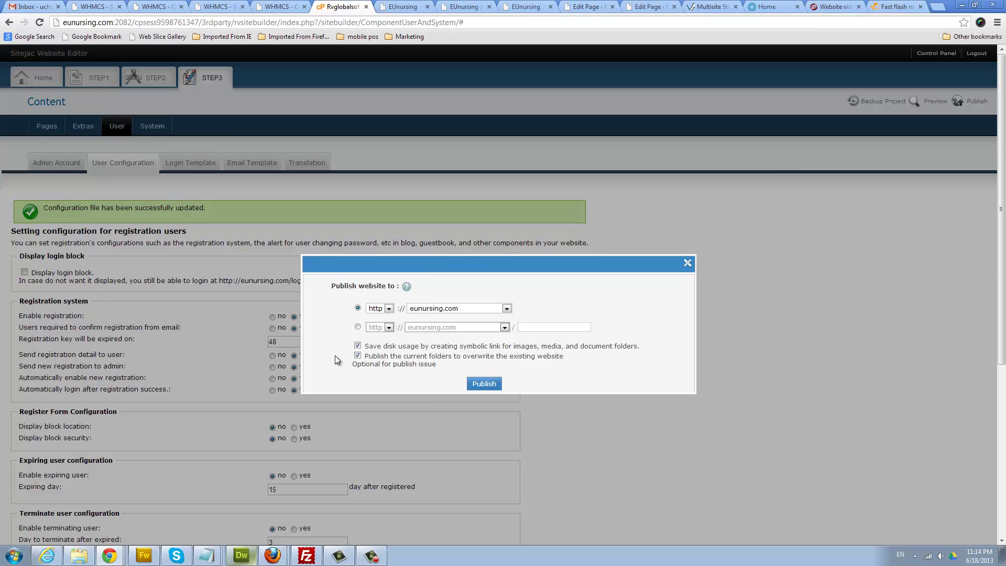
click(392, 370)
click(357, 372)
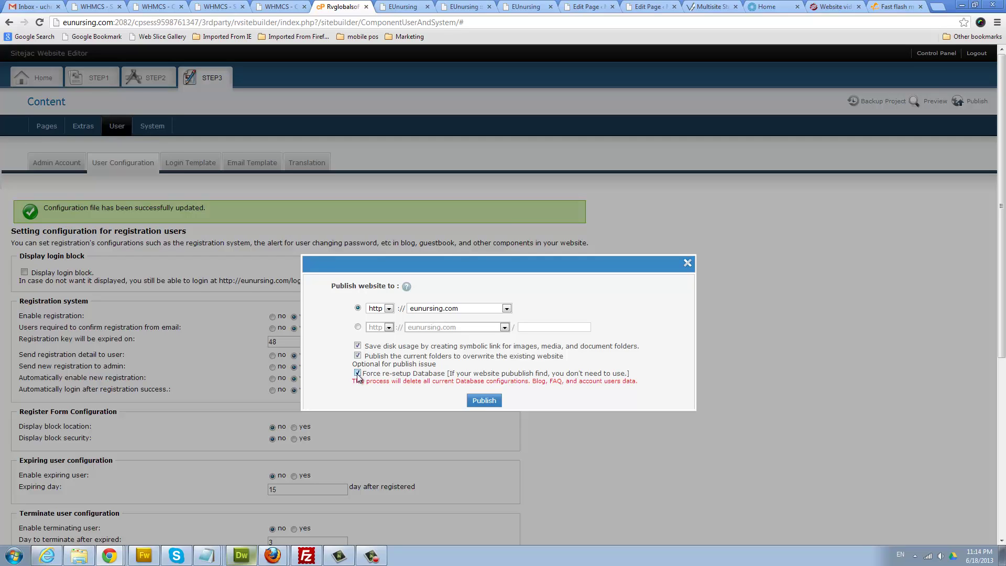
click(358, 373)
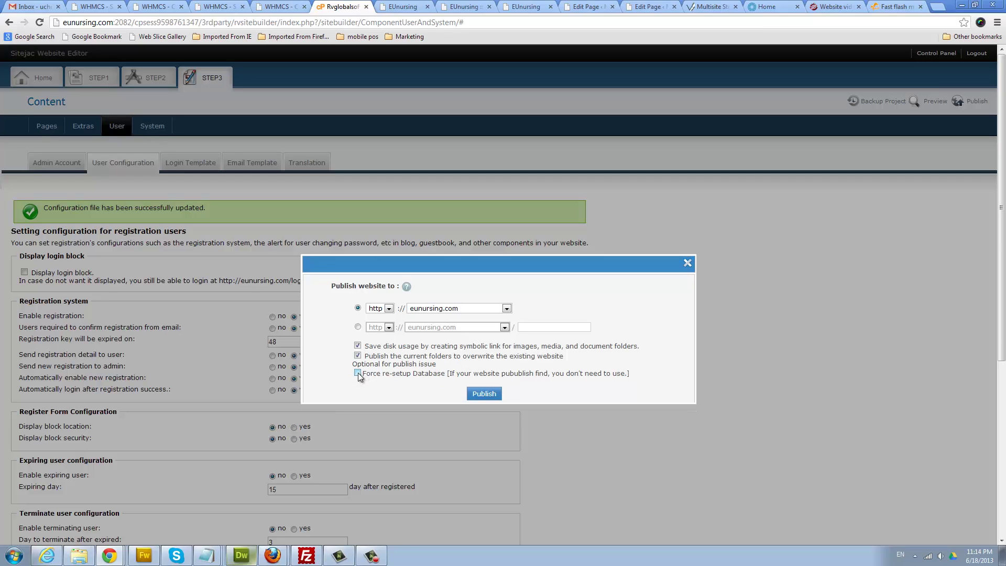
click(404, 364)
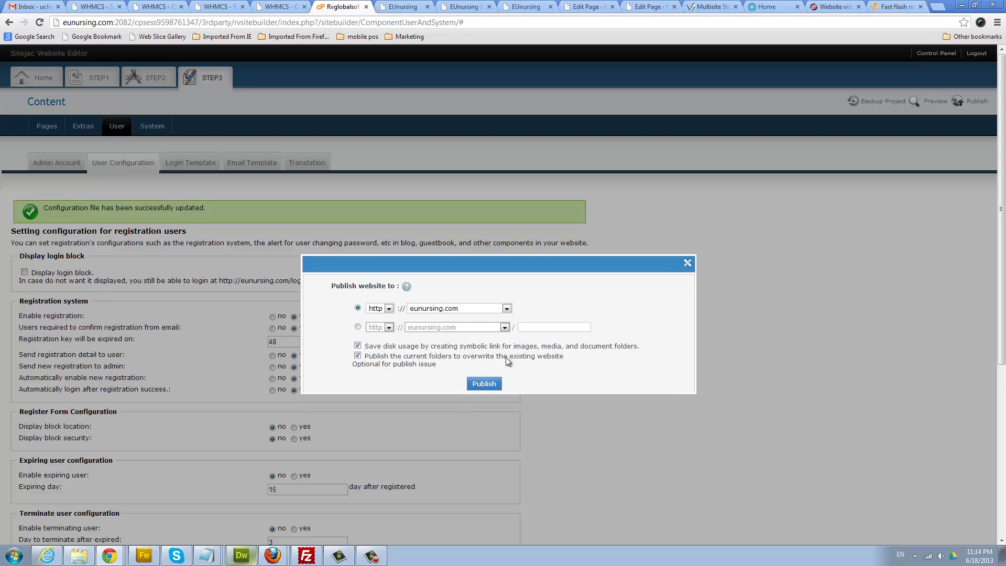
click(483, 383)
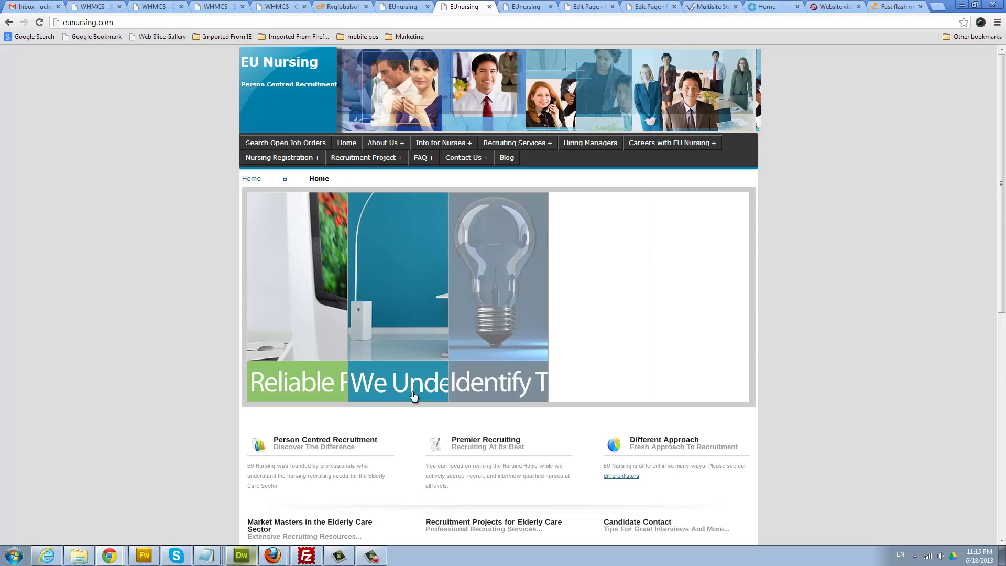
- View the 'New Recruiting tips' post on the live Blog page, then return to the editor
click(515, 163)
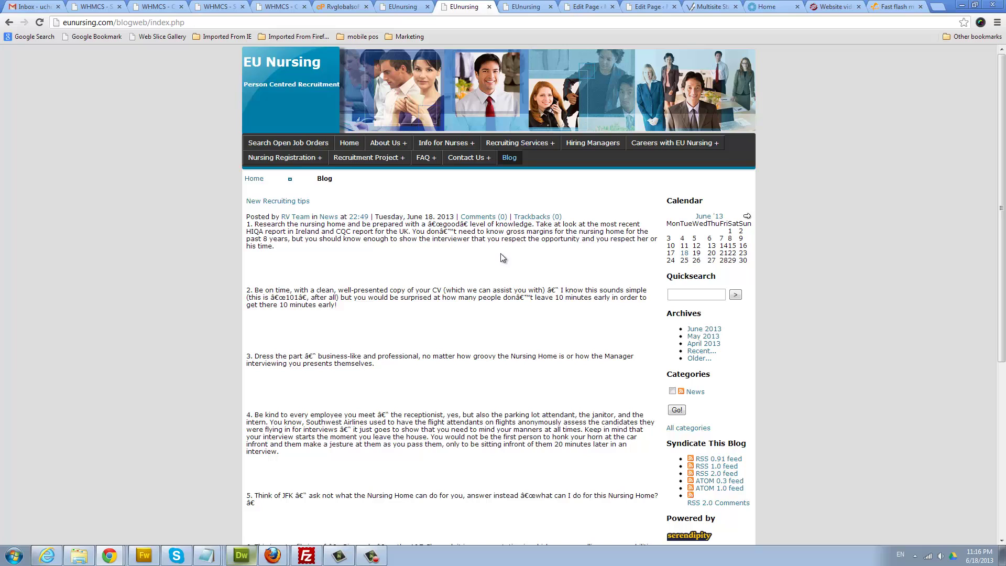
click(341, 9)
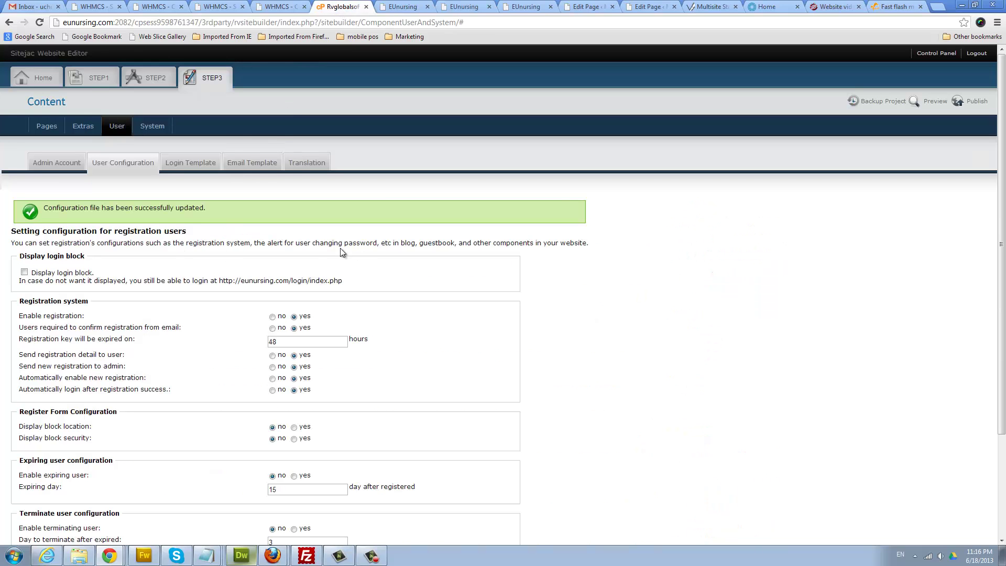
- Copy the login page URL from the User Configuration settings
click(66, 165)
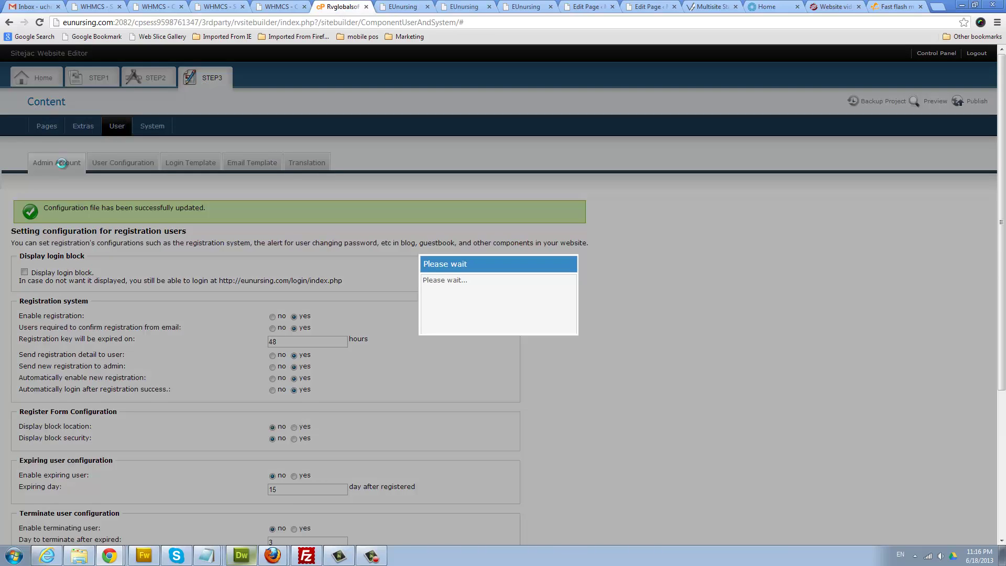
click(119, 162)
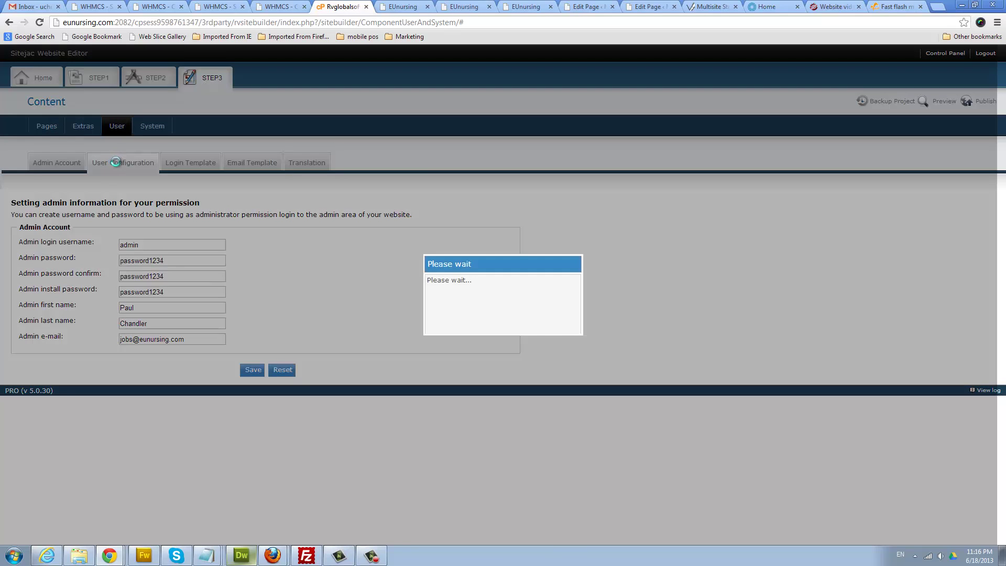
drag(302, 253, 223, 249)
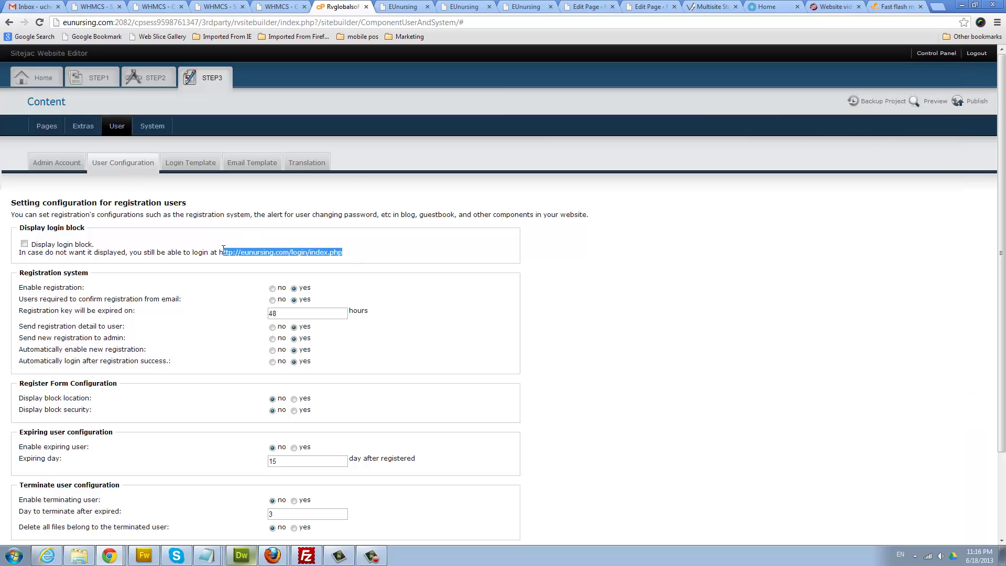
right_click(234, 250)
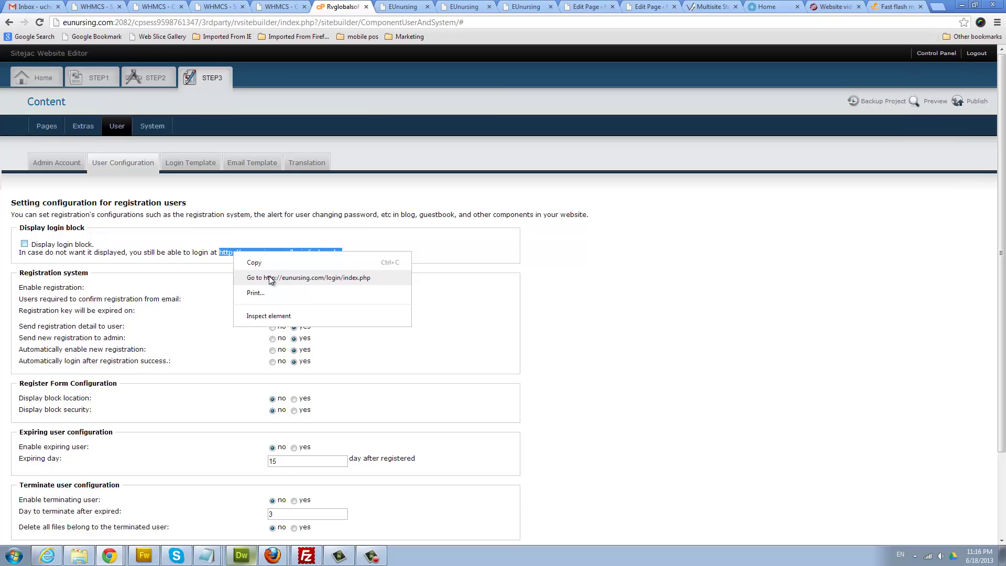
click(264, 263)
- Load the copied eunursing.com/login/index.php address in the EU Nursing tab
click(508, 8)
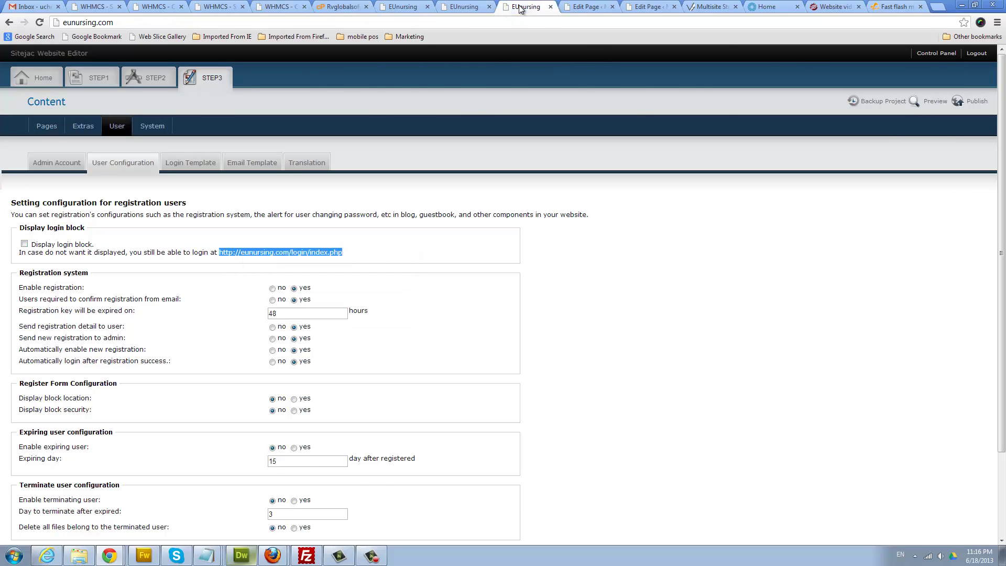
click(476, 21)
key(ctrl+v)
key(Return)
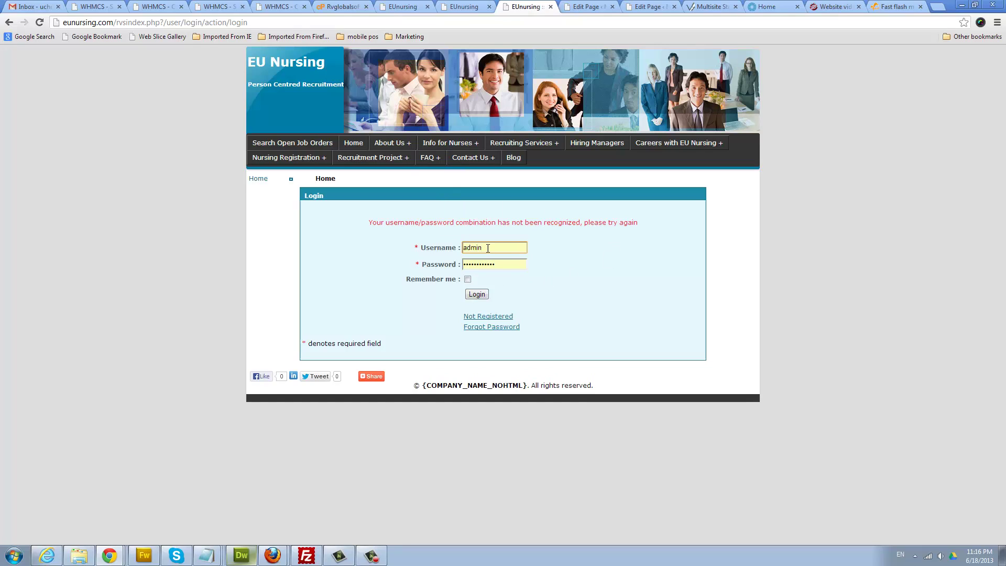
- Sign in to the site admin with the admin account and open Blog Admin
click(467, 279)
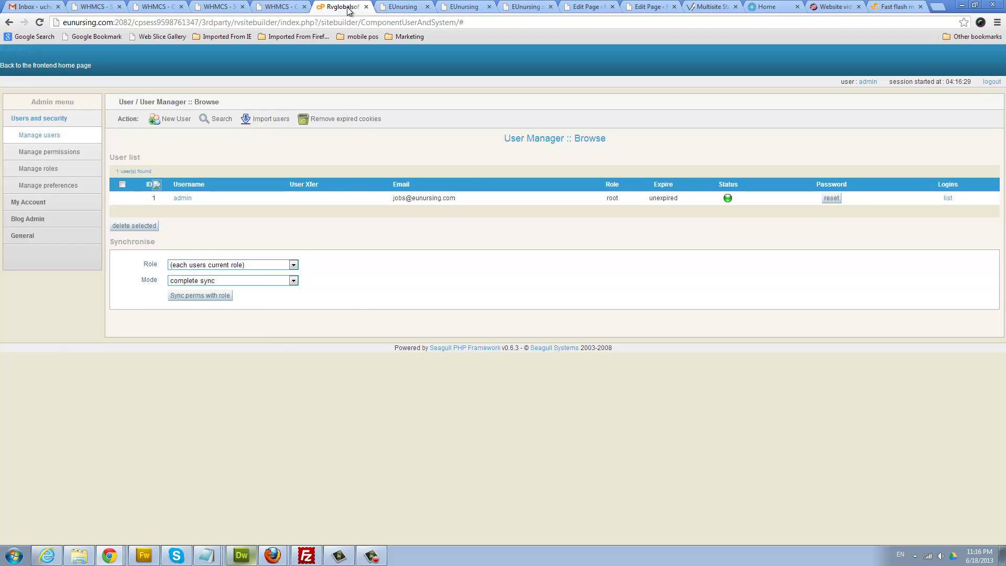
click(61, 163)
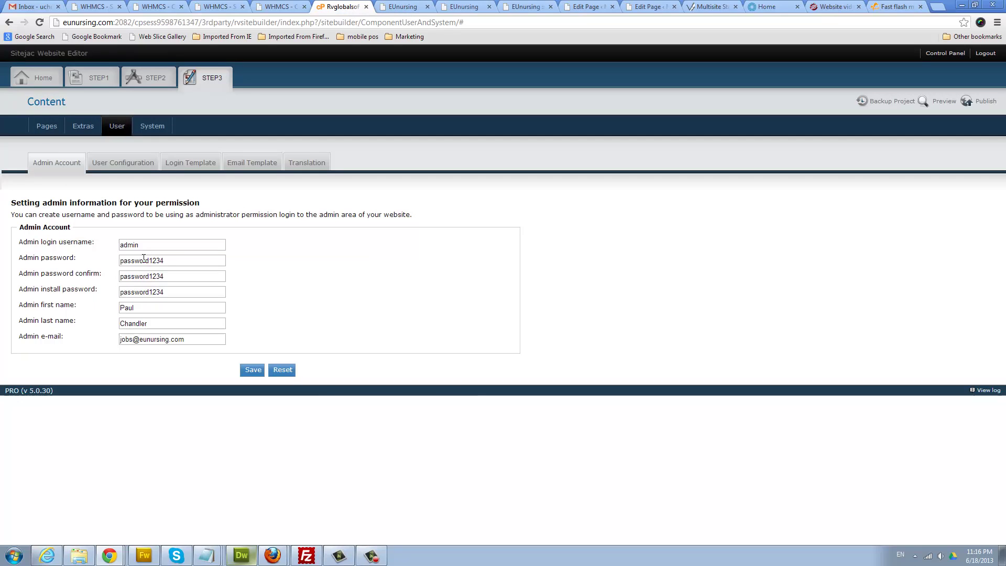
click(465, 7)
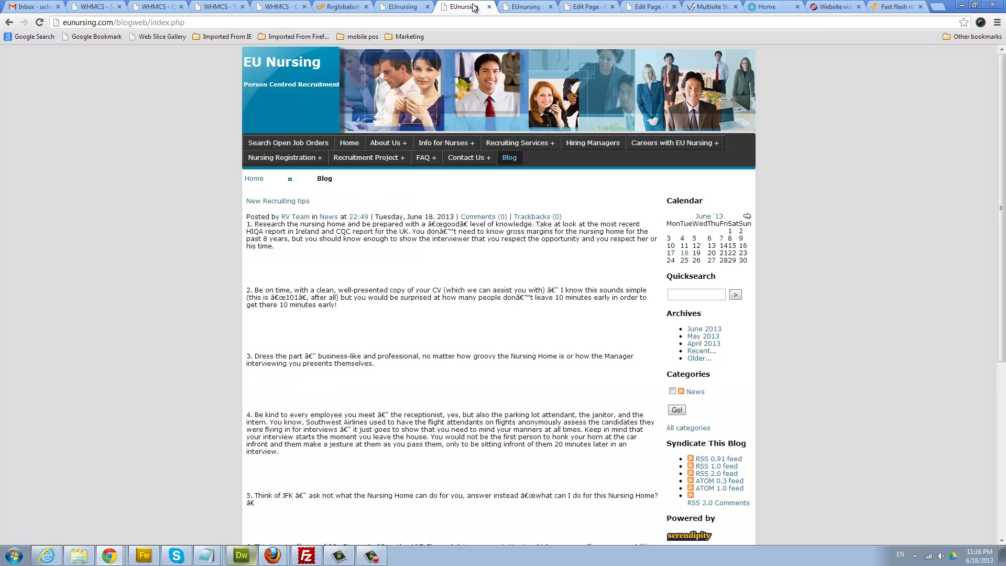
click(506, 7)
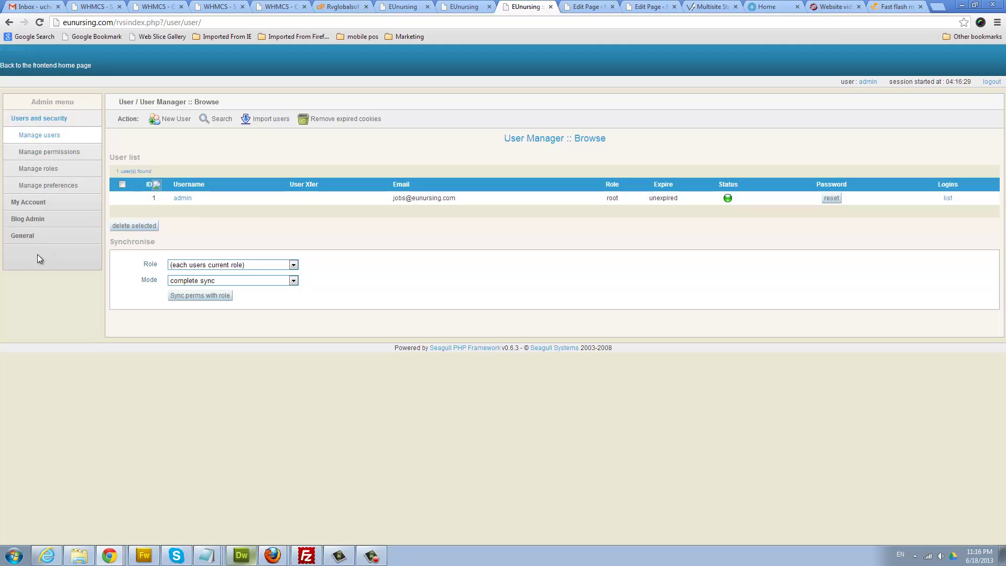
click(37, 222)
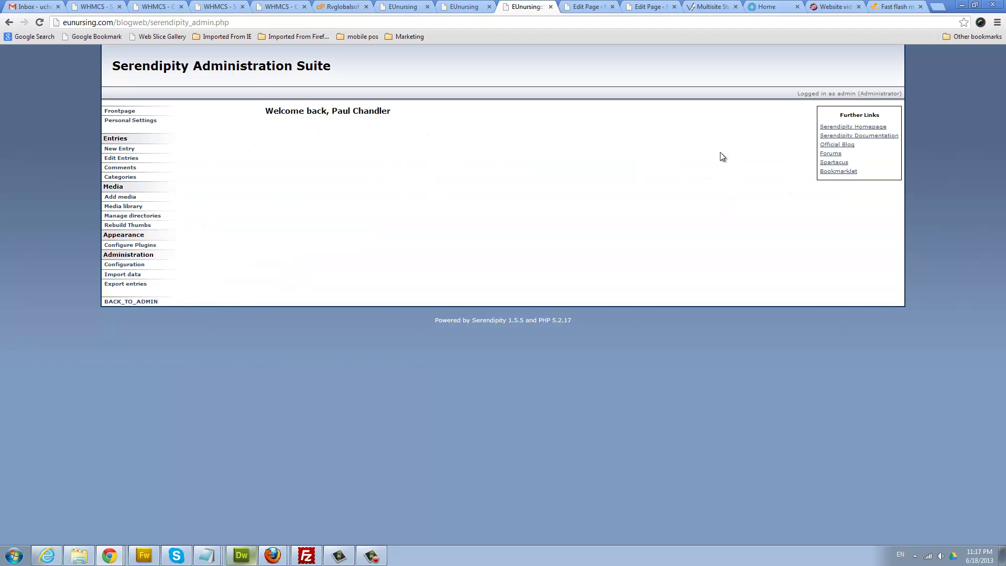
- Start a new entry titled 'New recruits' and paste the recruiting text as plain text
click(127, 151)
click(345, 114)
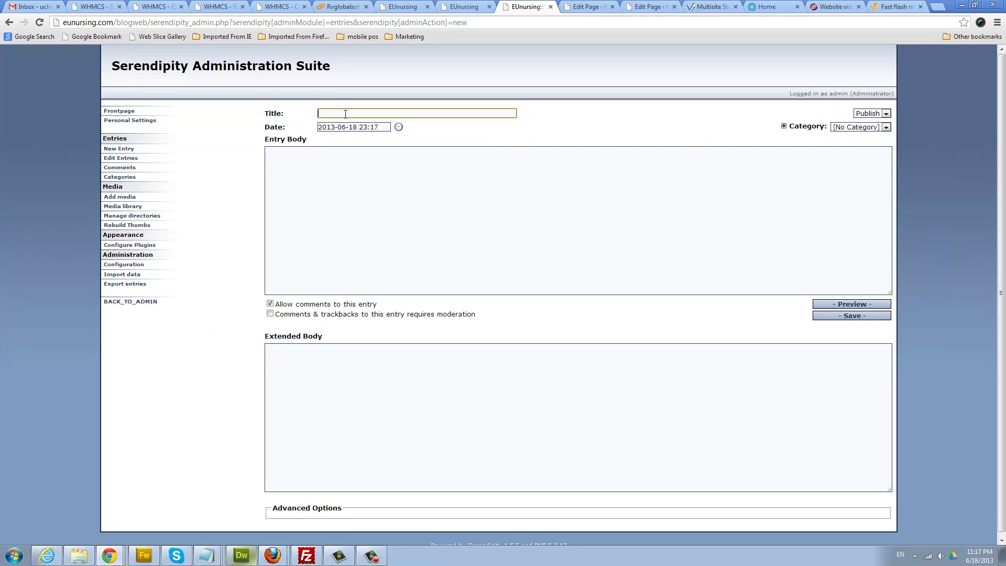
text(New recruits)
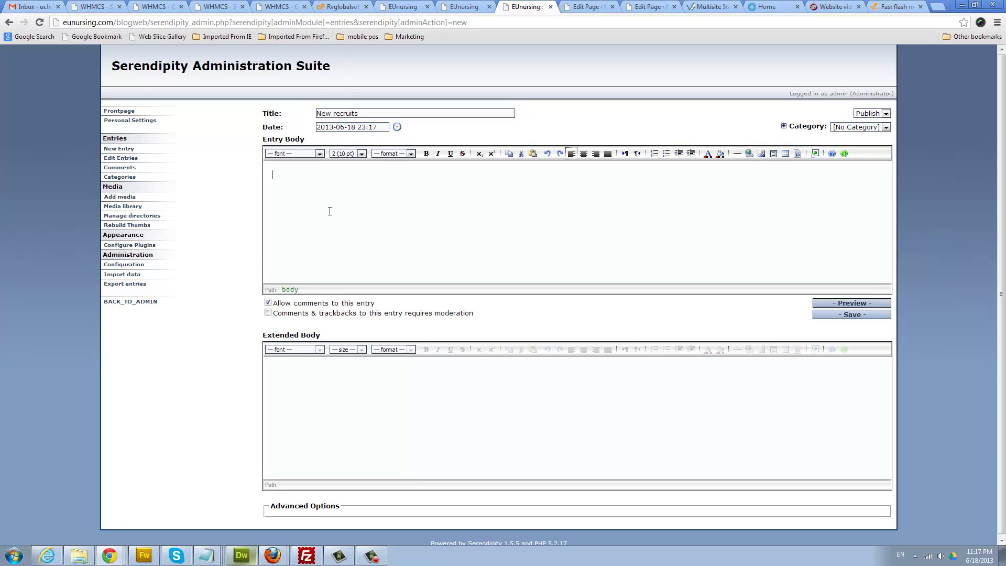
right_click(330, 208)
click(394, 303)
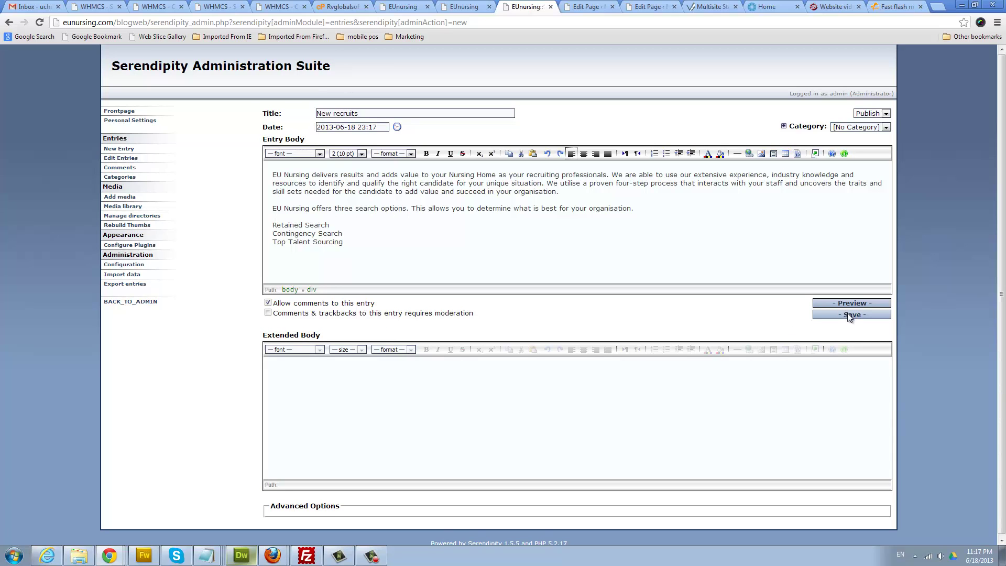
- File the entry under News, save it, and go to the Categories list
click(859, 127)
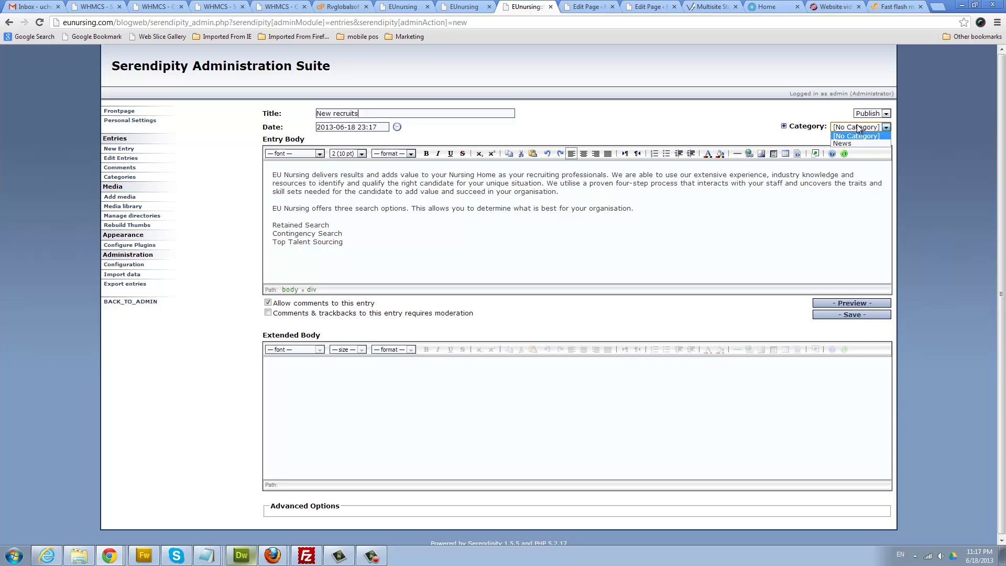
click(834, 118)
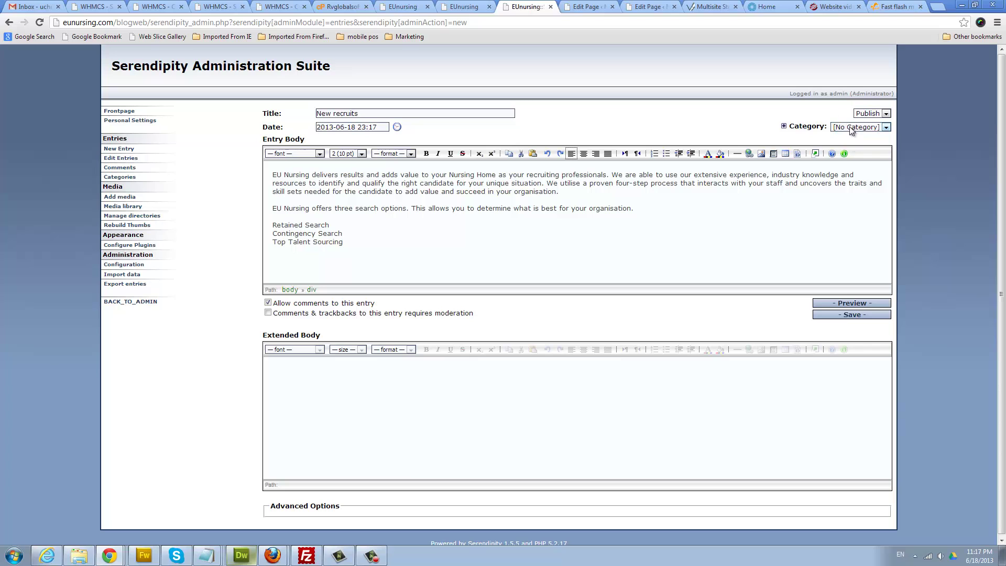
click(851, 130)
click(847, 142)
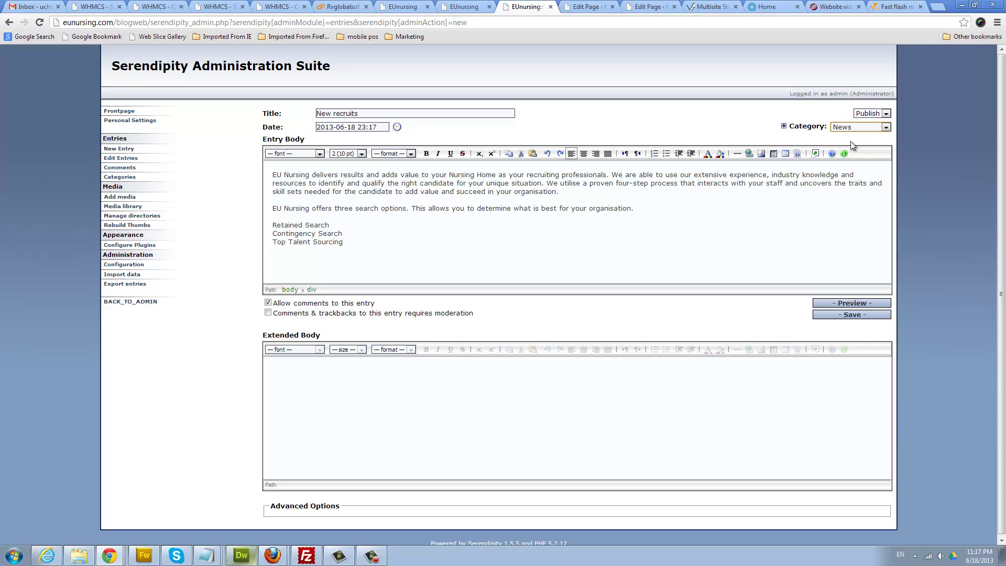
click(845, 314)
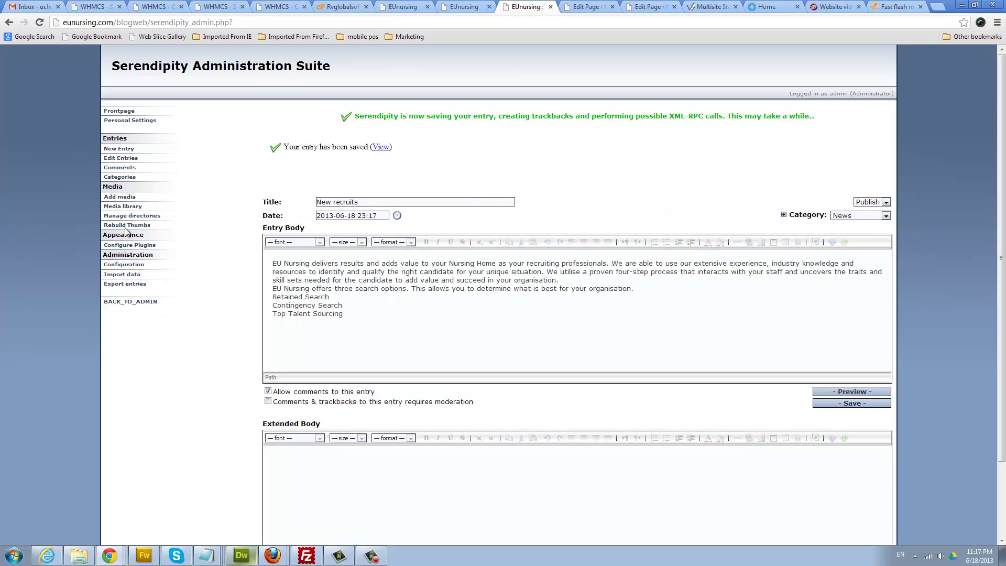
click(124, 178)
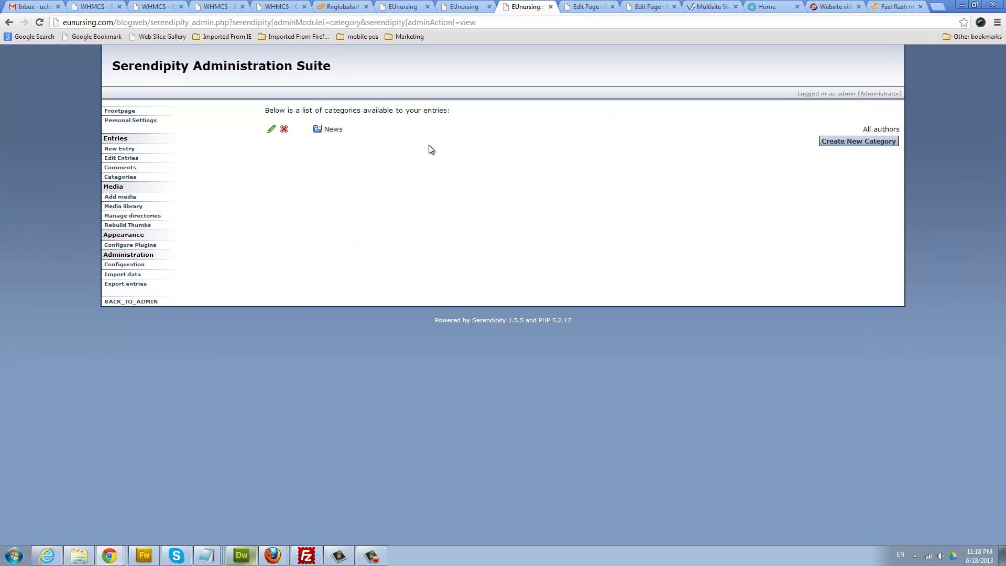
- Create a new blog category named 'Information'
click(847, 143)
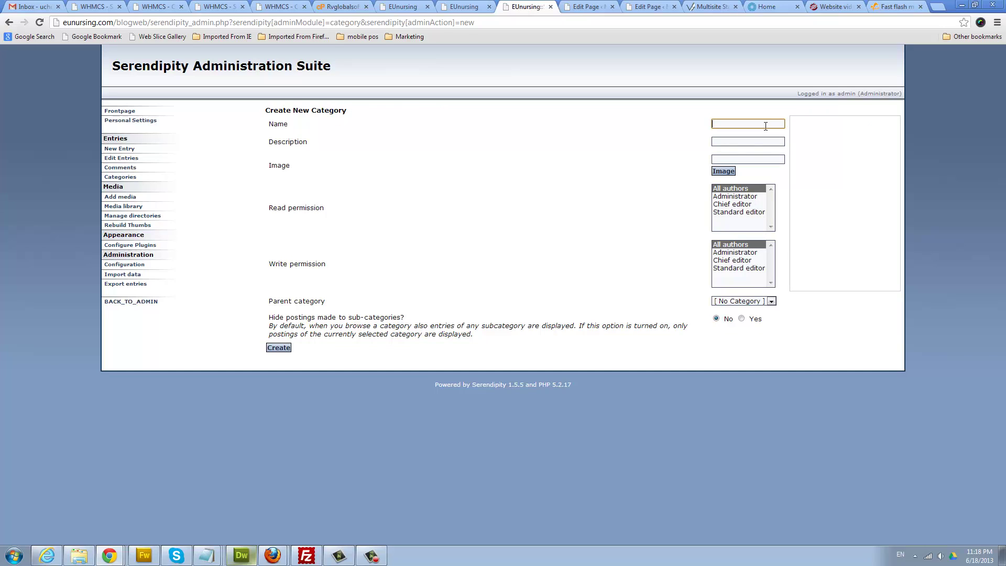
click(765, 125)
text(S)
key(BackSpace)
text(Information)
click(279, 347)
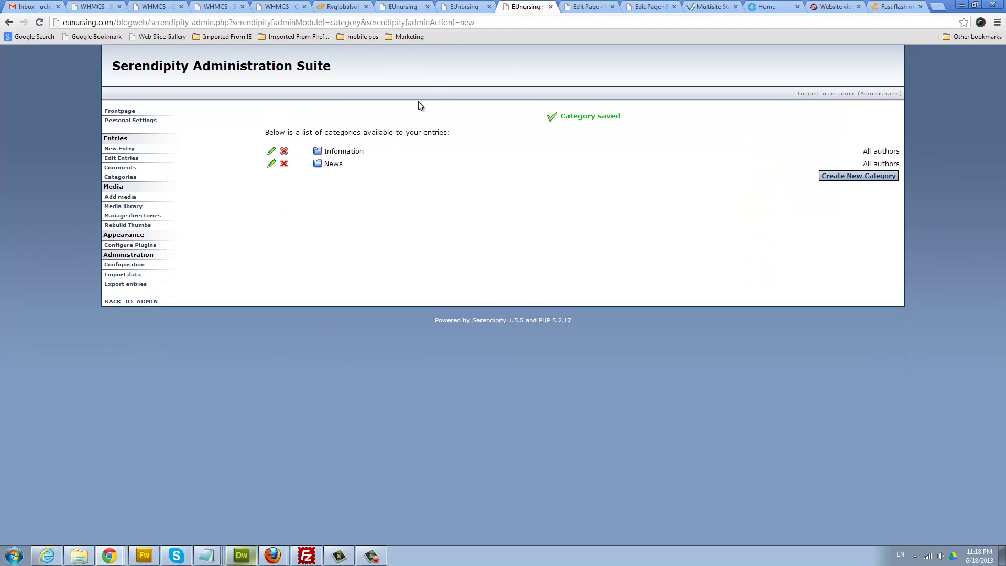
- View the New recruits post on the live EU Nursing blog page
click(458, 9)
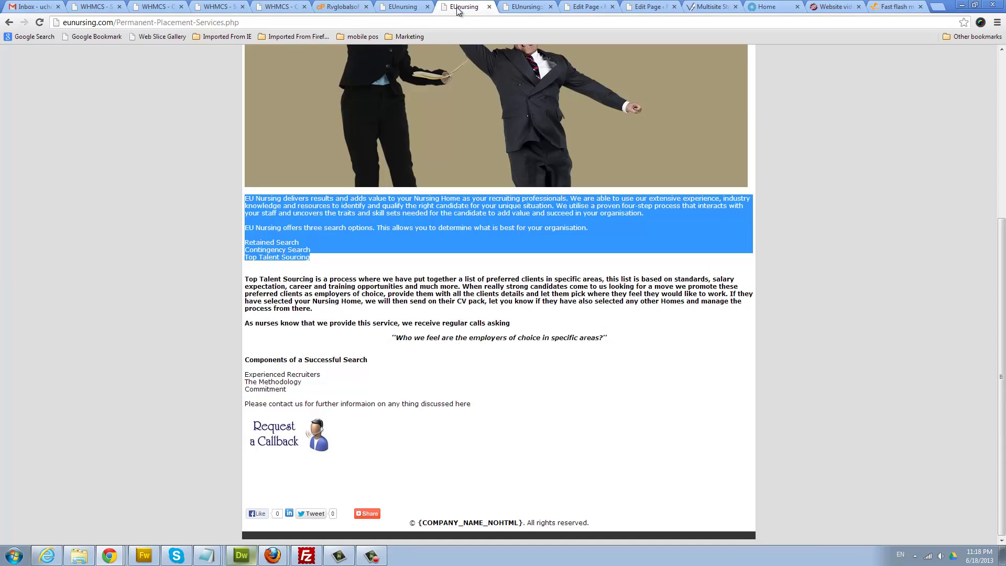
scroll(555, 199, up, 5)
click(511, 159)
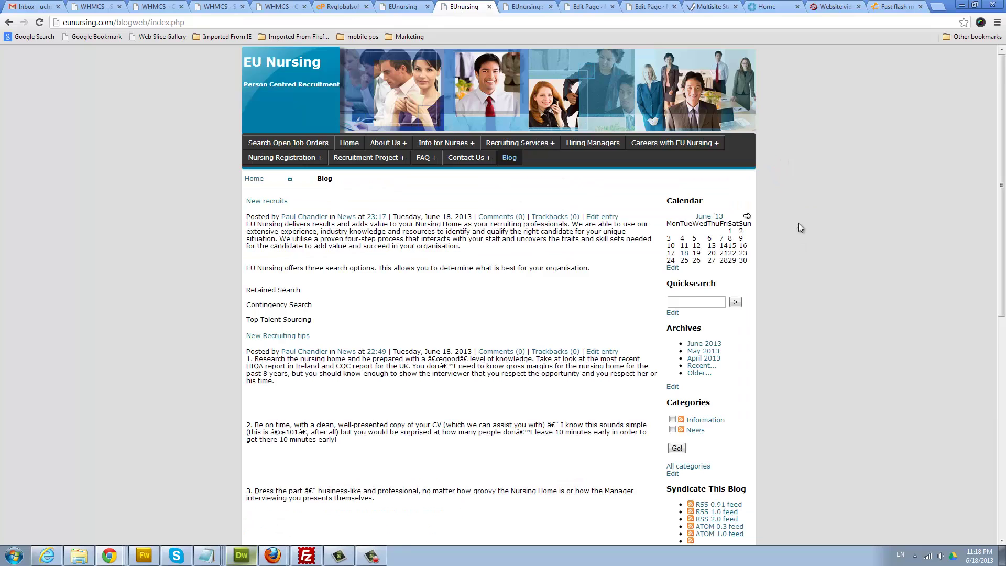
scroll(797, 222, down, 1)
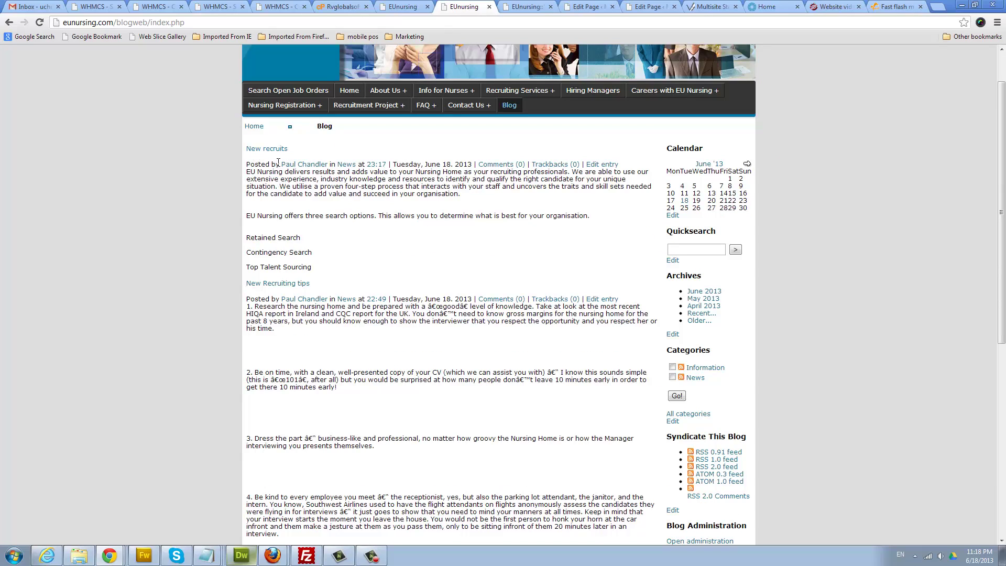
drag(314, 270, 343, 83)
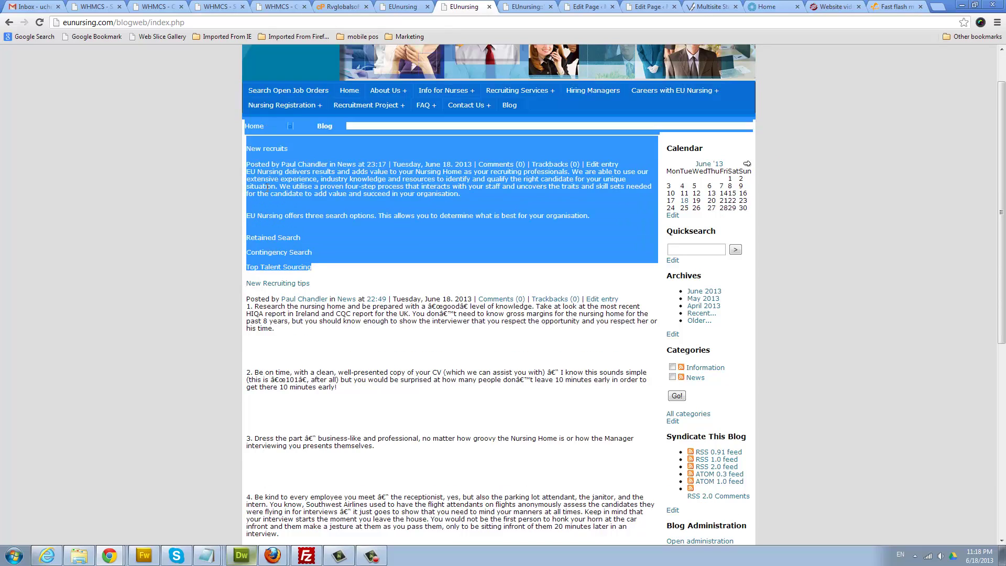
click(329, 209)
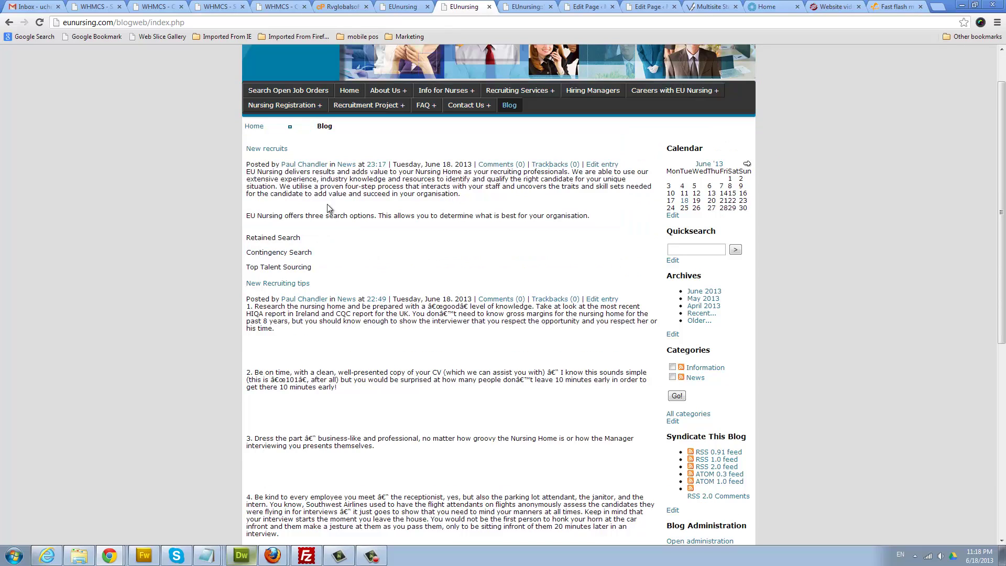
- Browse the June 18 post archive, then return to the blog administration
click(684, 201)
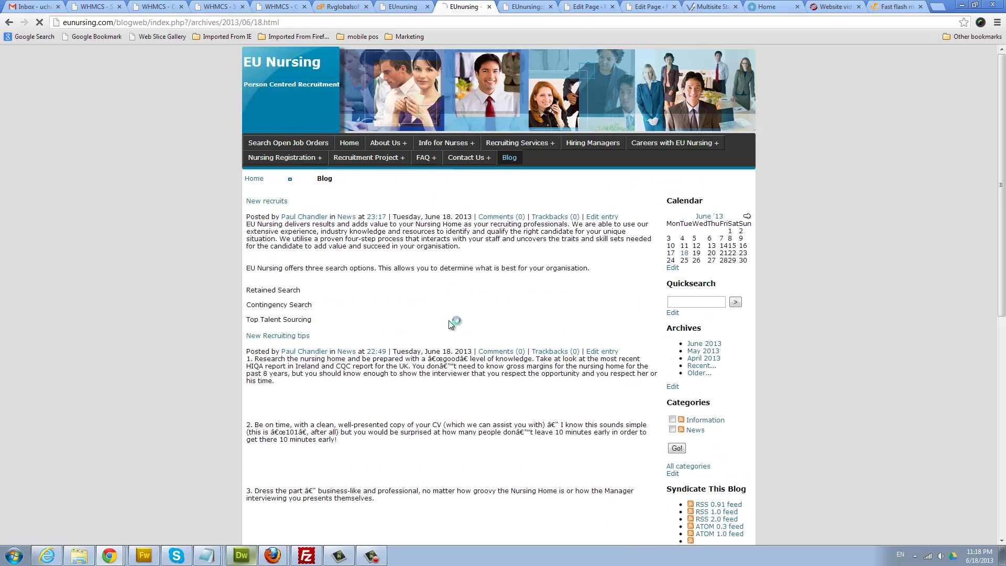
scroll(482, 320, down, 4)
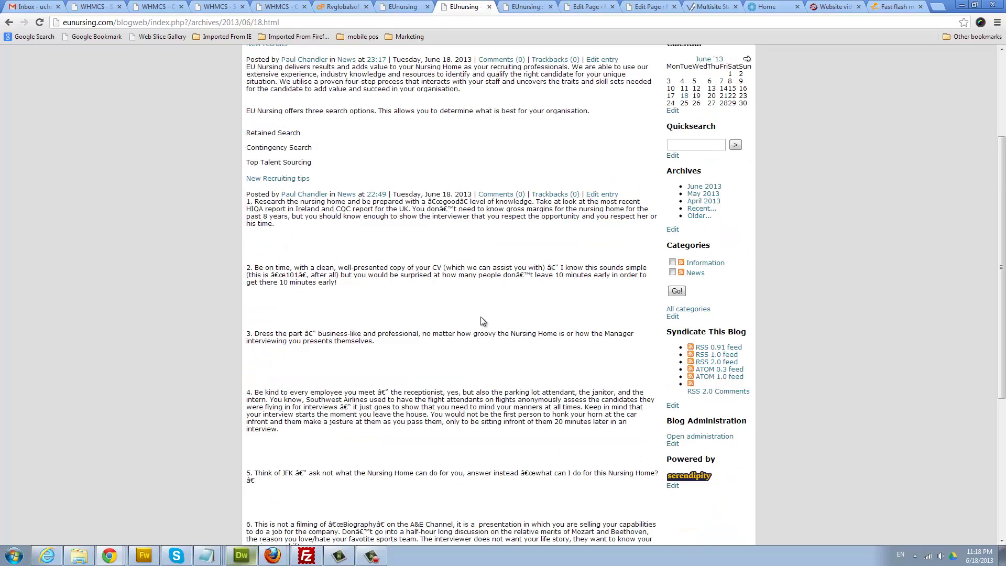
scroll(482, 320, up, 4)
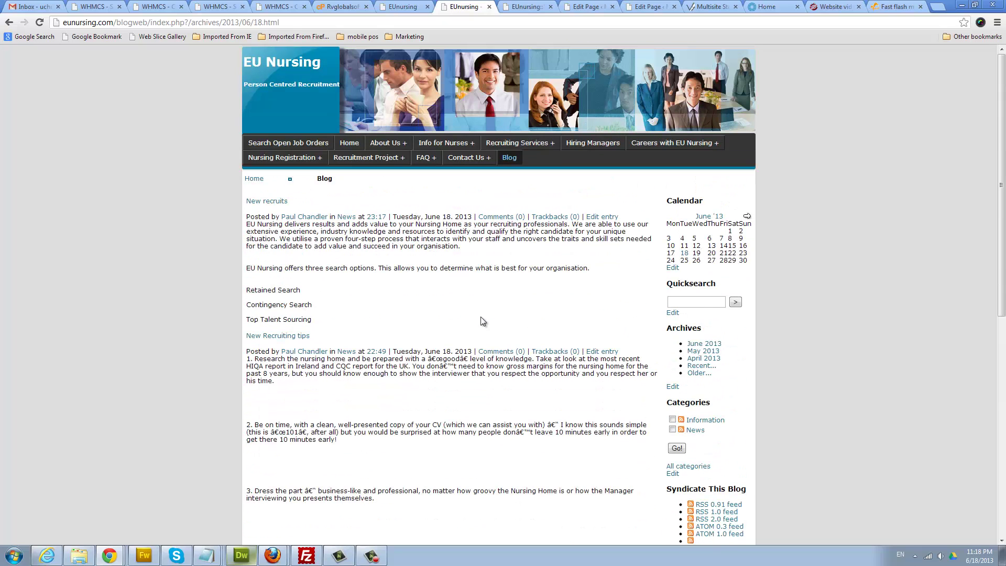
click(404, 8)
click(520, 7)
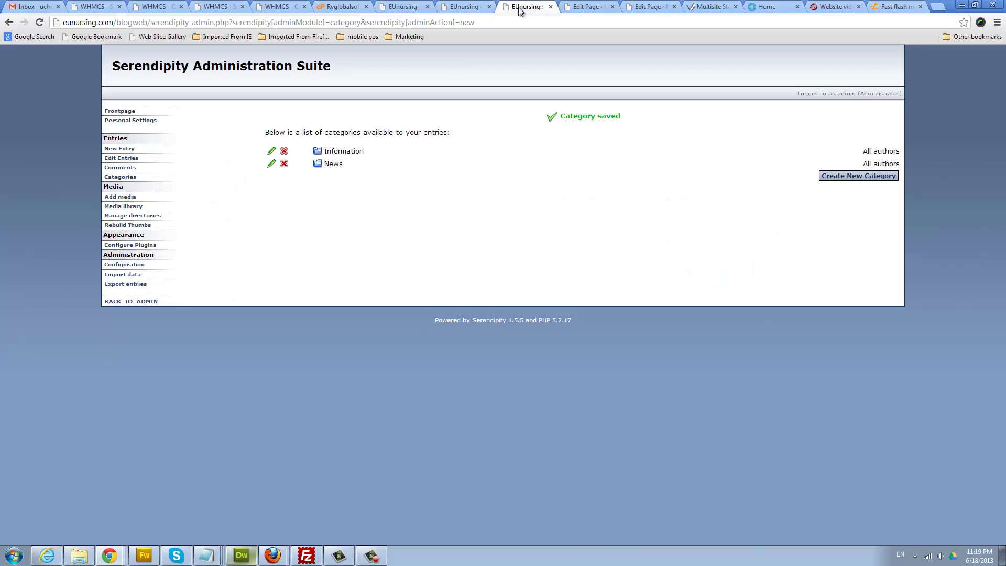
- Open the New recruits entry from Edit Entries and select part of its body text
click(123, 162)
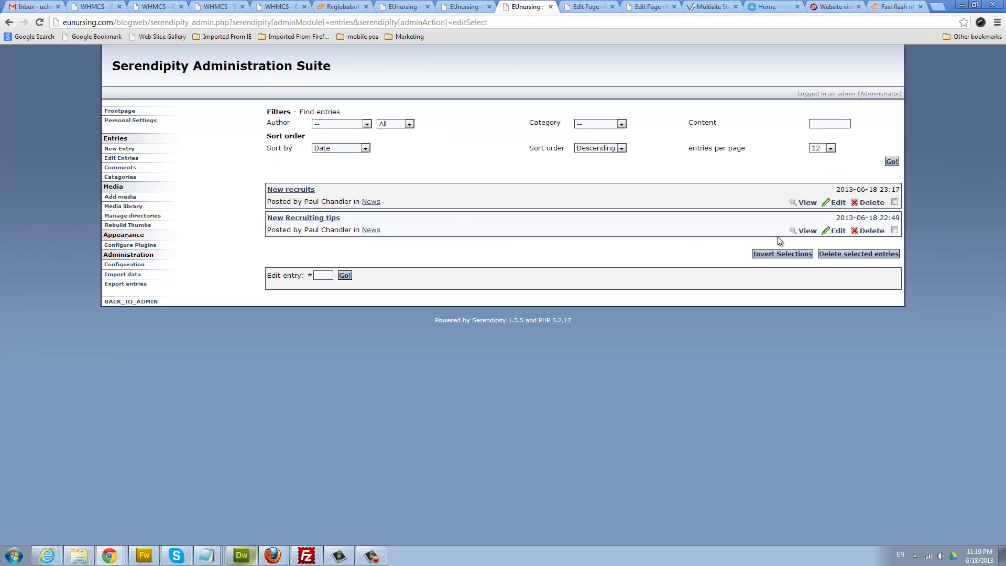
click(837, 203)
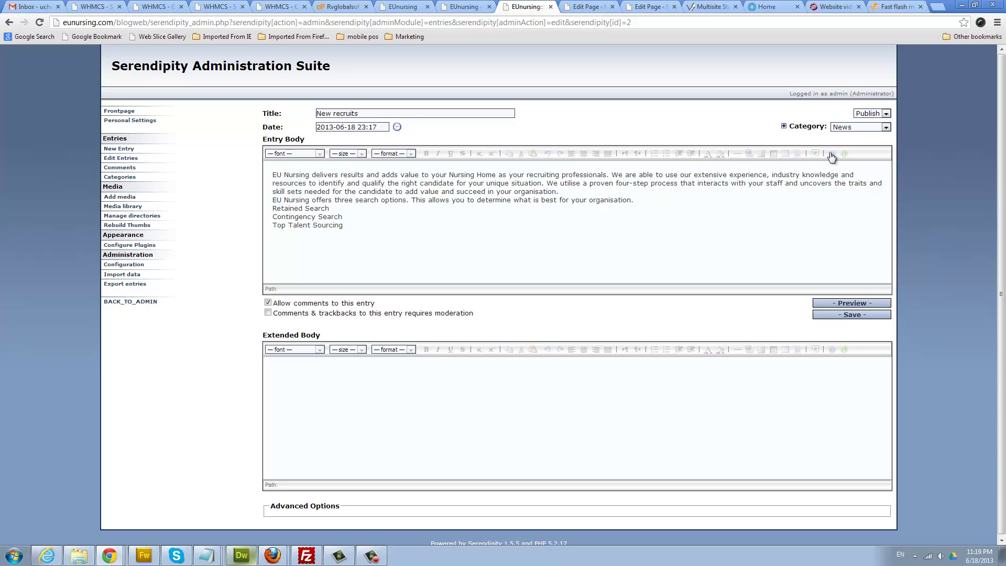
click(563, 183)
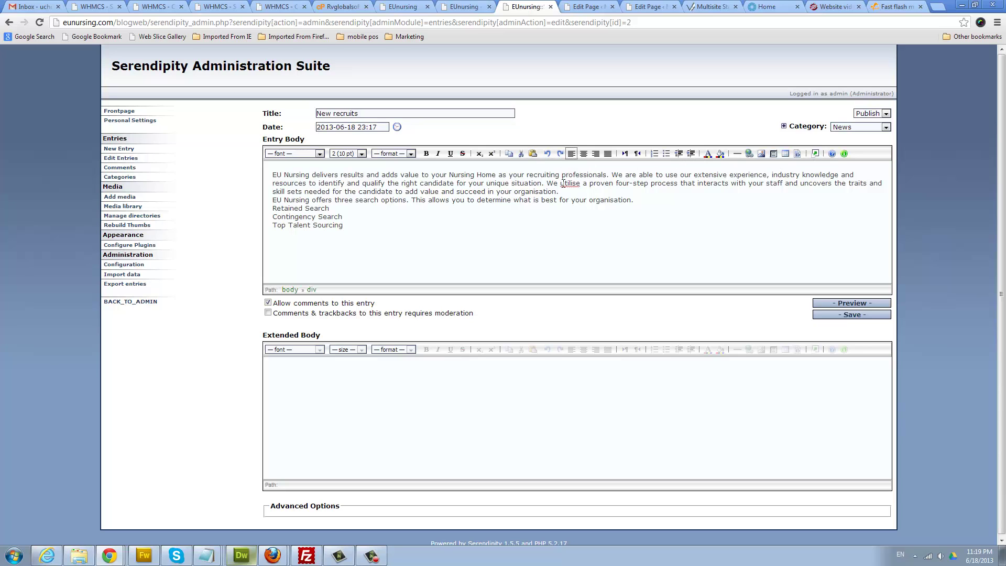
drag(629, 203, 436, 183)
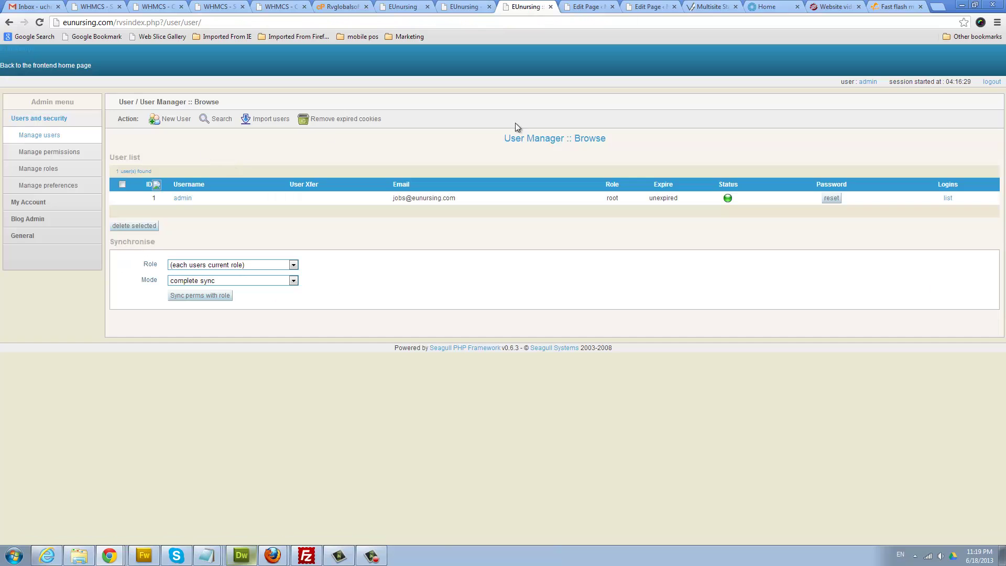
- Log out of the site admin and scroll the public blog page showing the New recruits post
click(991, 82)
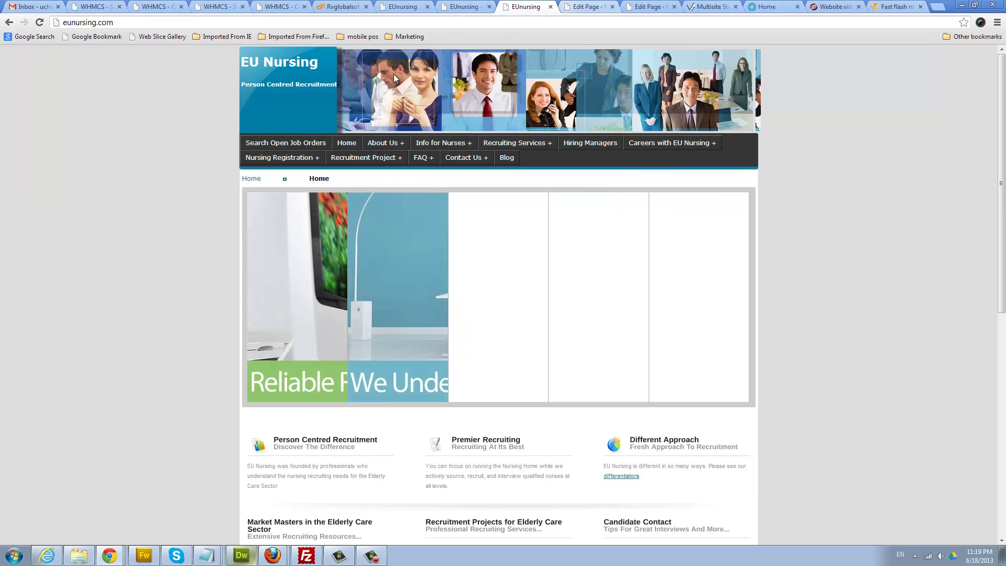
click(505, 157)
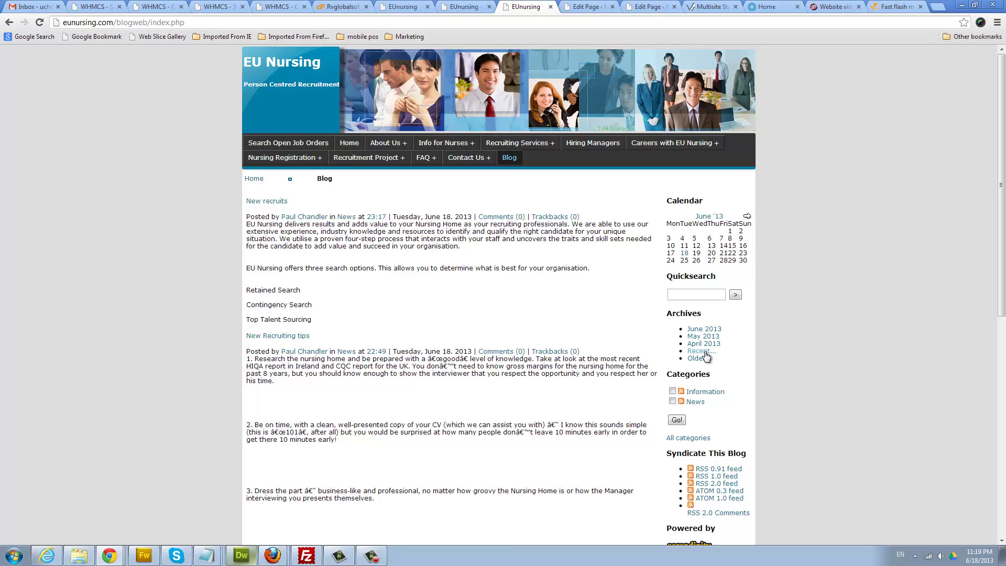
scroll(781, 359, down, 2)
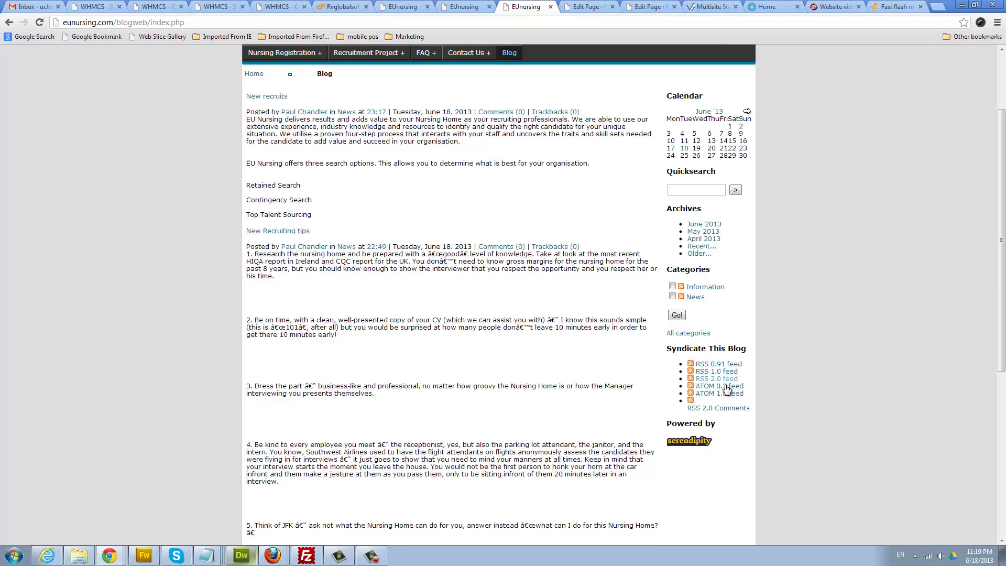
scroll(531, 350, up, 2)
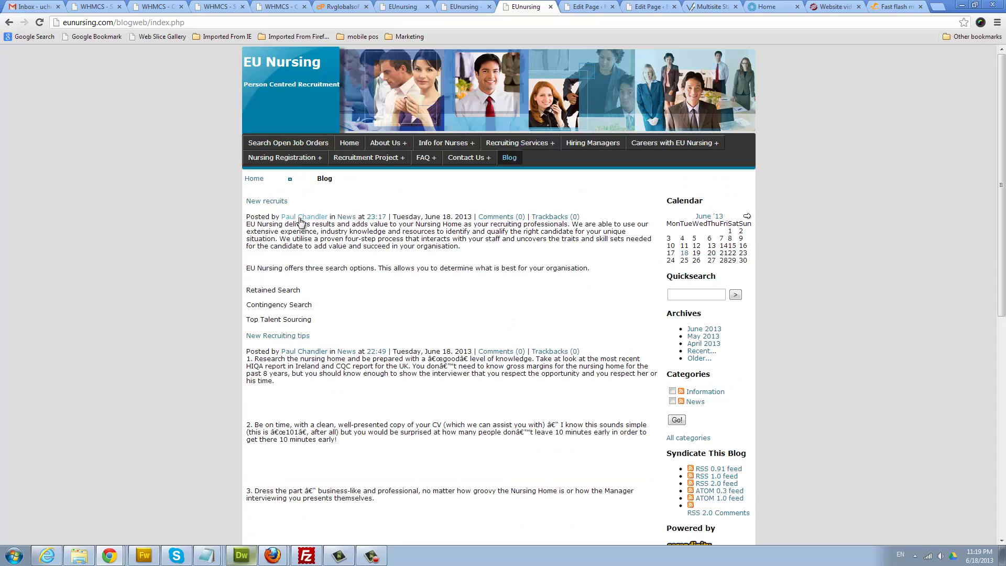
- In the website editor, show User Configuration and select the site's login URL
click(331, 8)
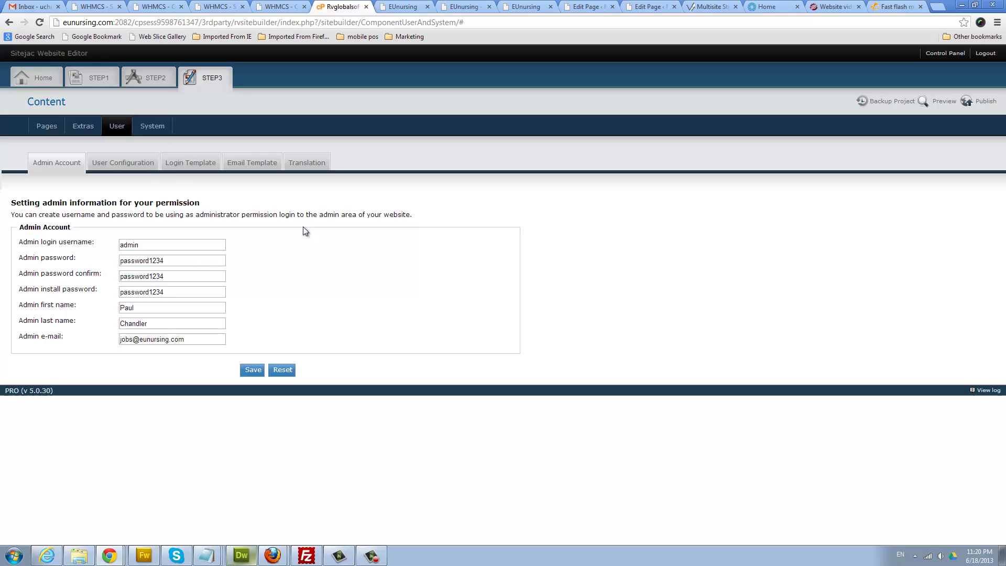
click(115, 163)
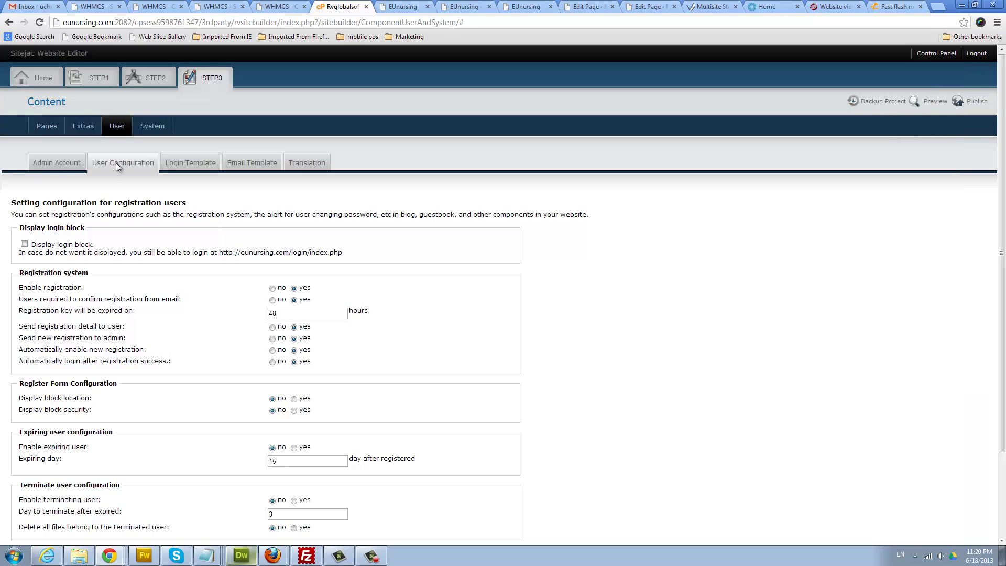
drag(219, 253, 314, 255)
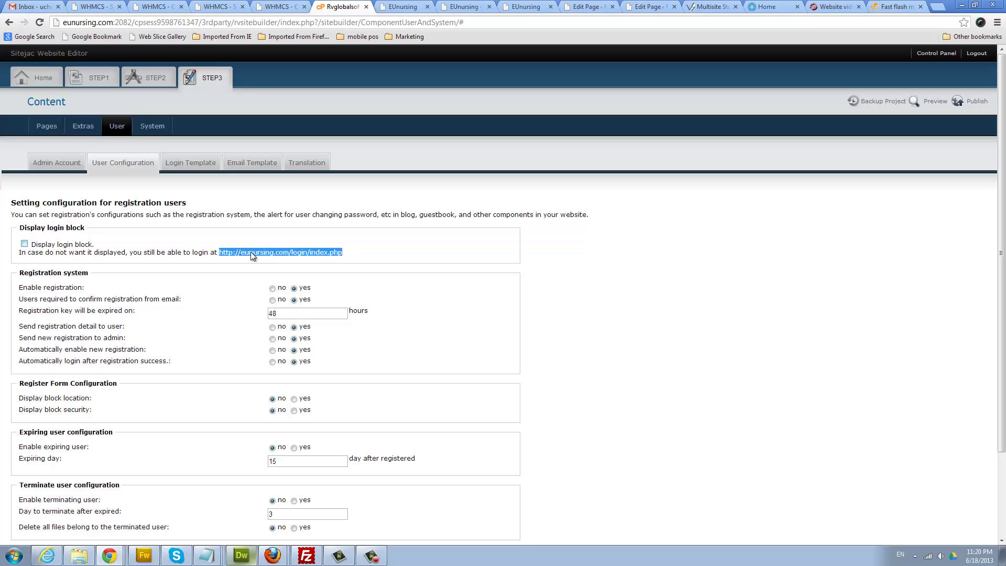